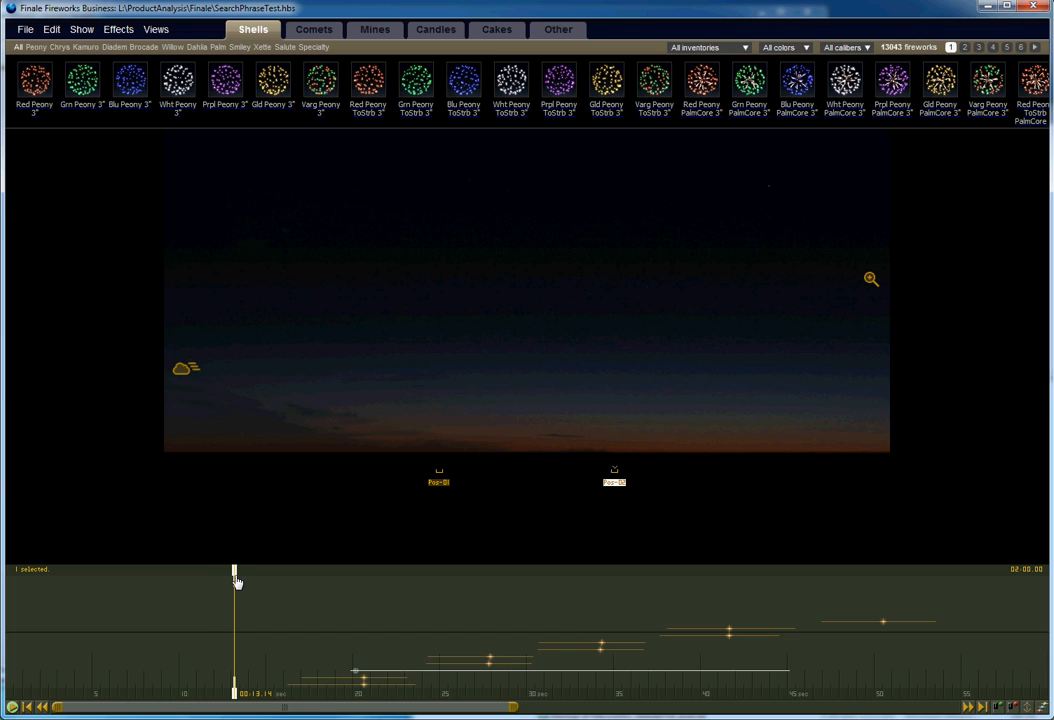
Open the inventory and show only the pyrospec inventory.
{"action": "left_click_drag", "start_coordinate": [237, 583], "coordinate": [272, 580]}
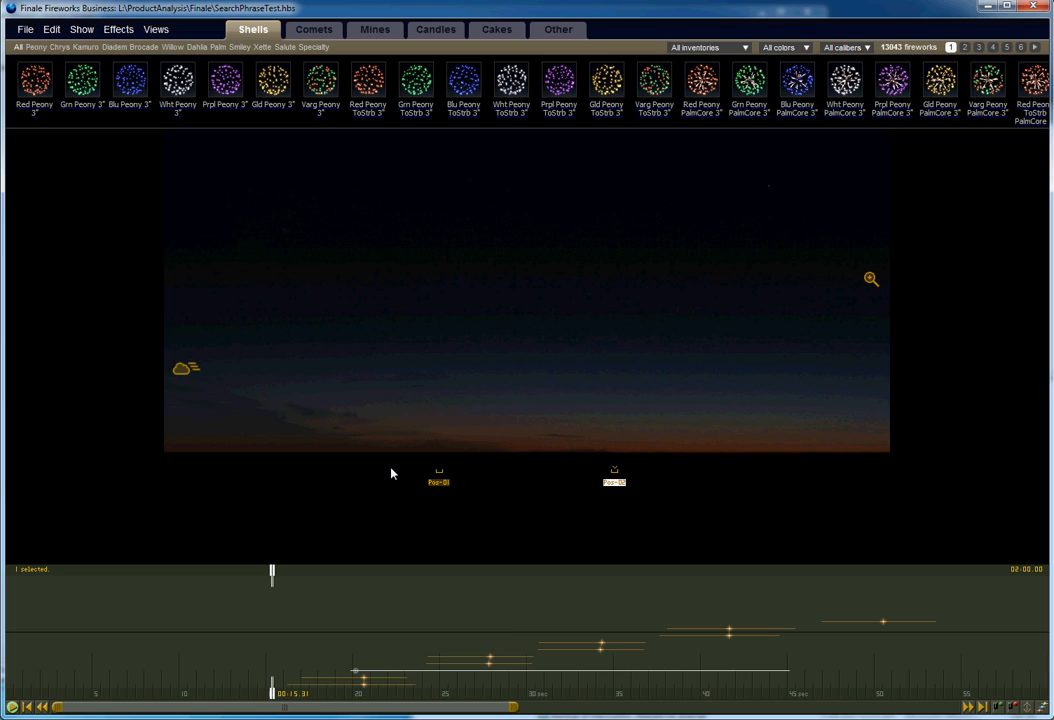
{"action": "key", "text": "ctrl+i"}
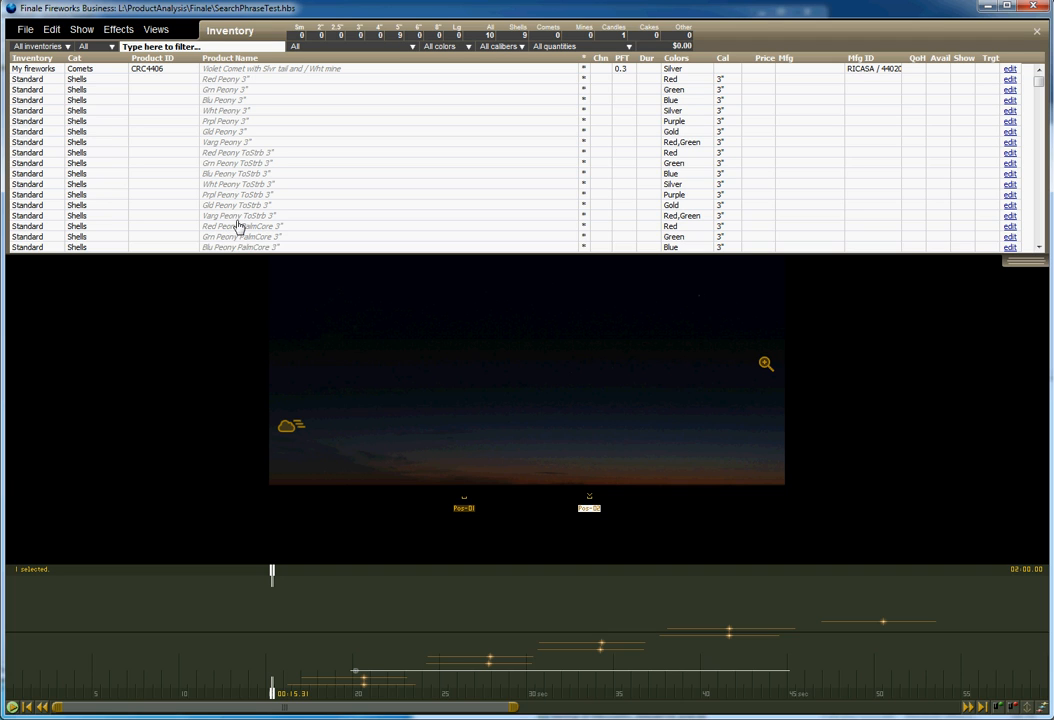
{"action": "left_click", "coordinate": [52, 50]}
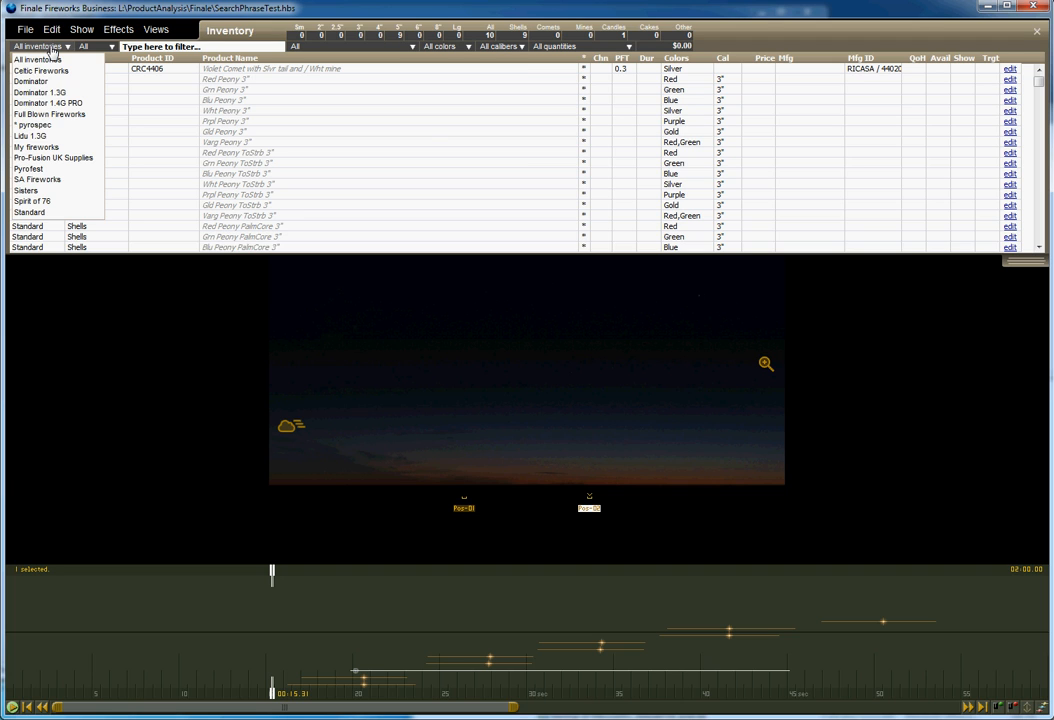
{"action": "left_click", "coordinate": [32, 106]}
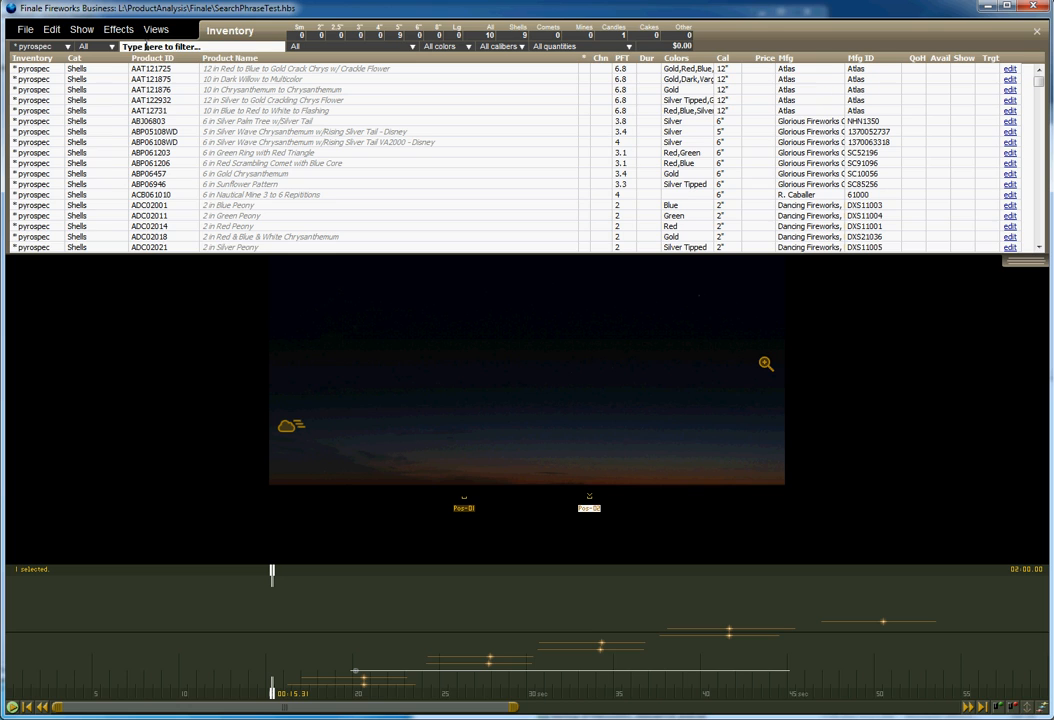
Filter the inventory list by the word double.
{"action": "left_click", "coordinate": [131, 47]}
{"action": "type", "text": "dou"}
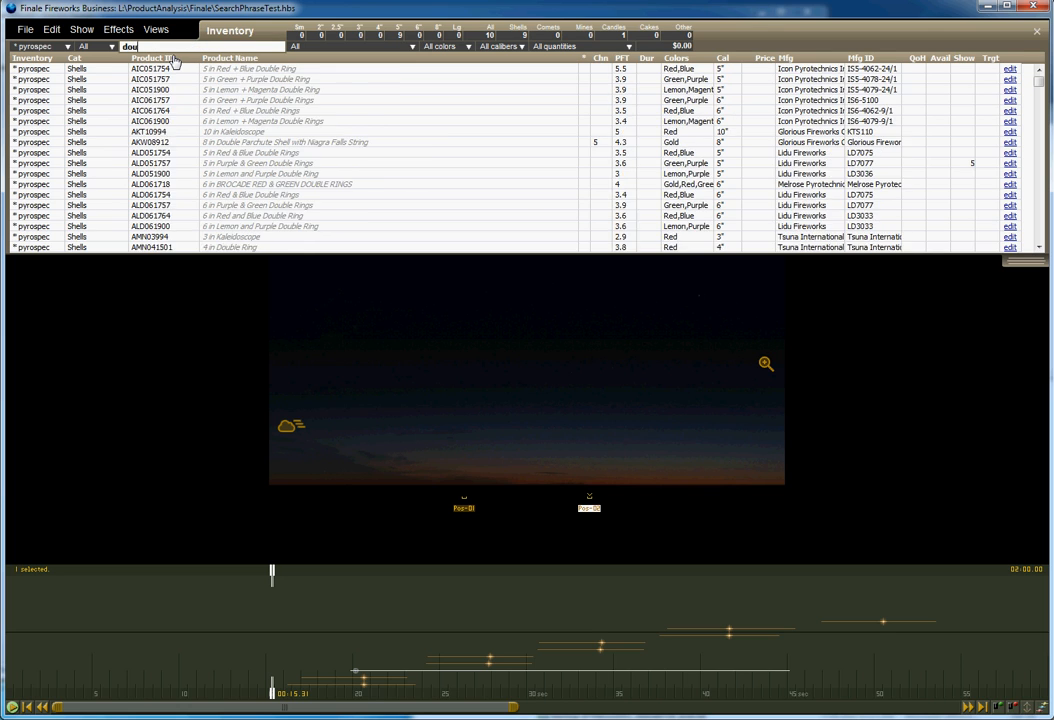
{"action": "type", "text": "ble"}
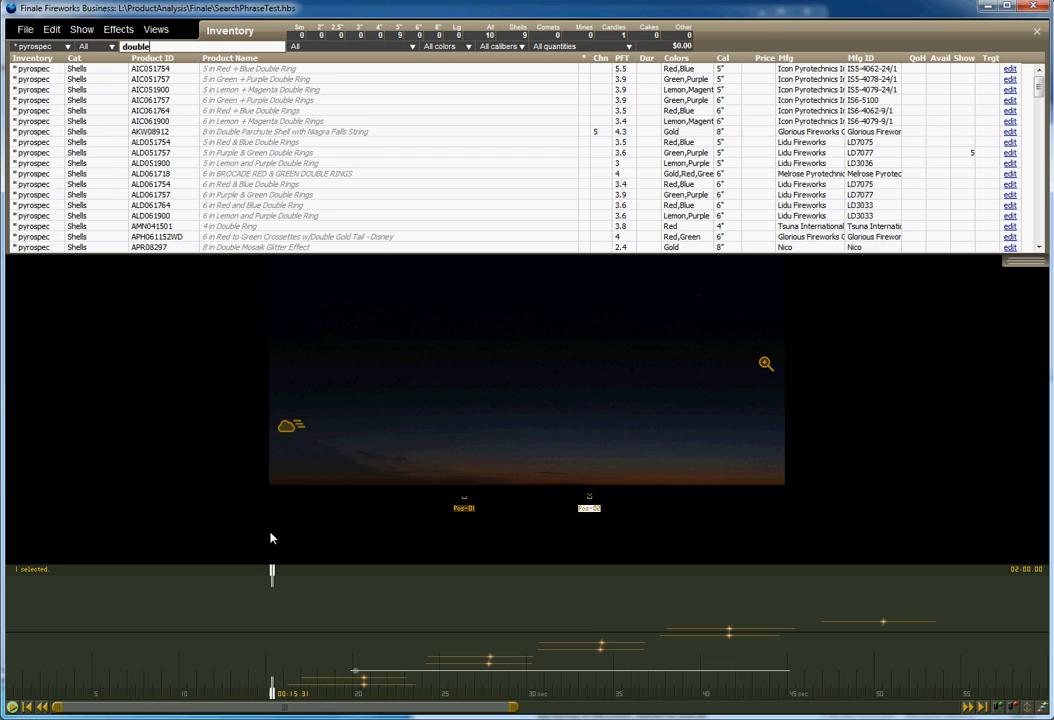
Edit the selected Purple & Green Double Rings shell's simulation, setting its main break shape to Cross rings, and apply it.
{"action": "left_click_drag", "start_coordinate": [271, 570], "coordinate": [377, 585]}
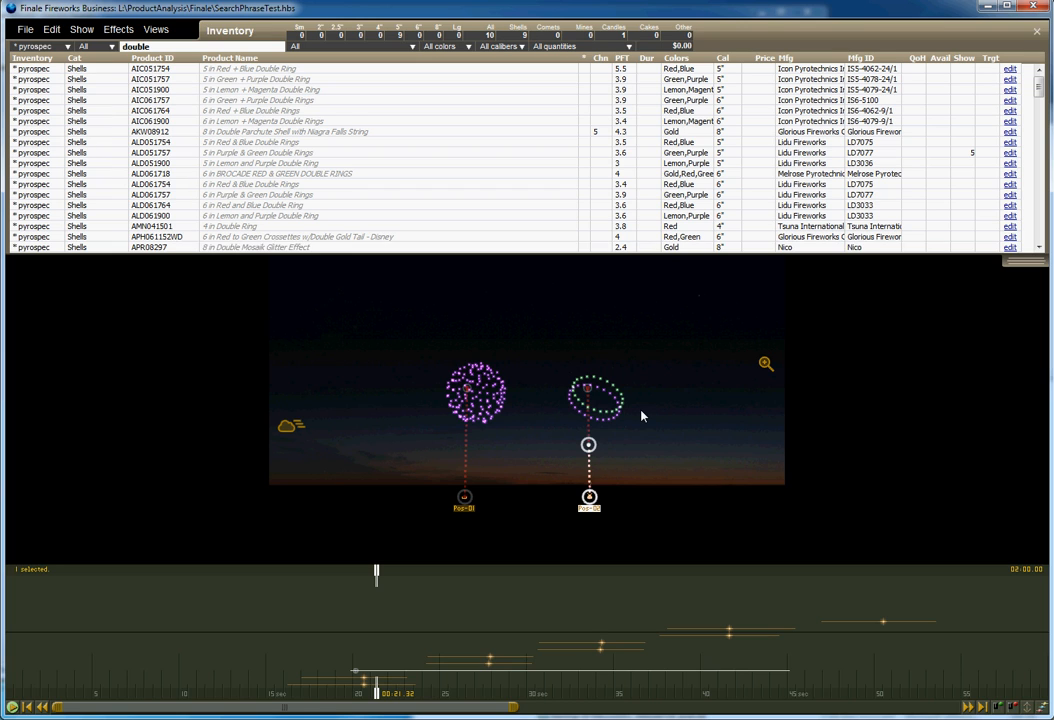
{"action": "left_click", "coordinate": [588, 414]}
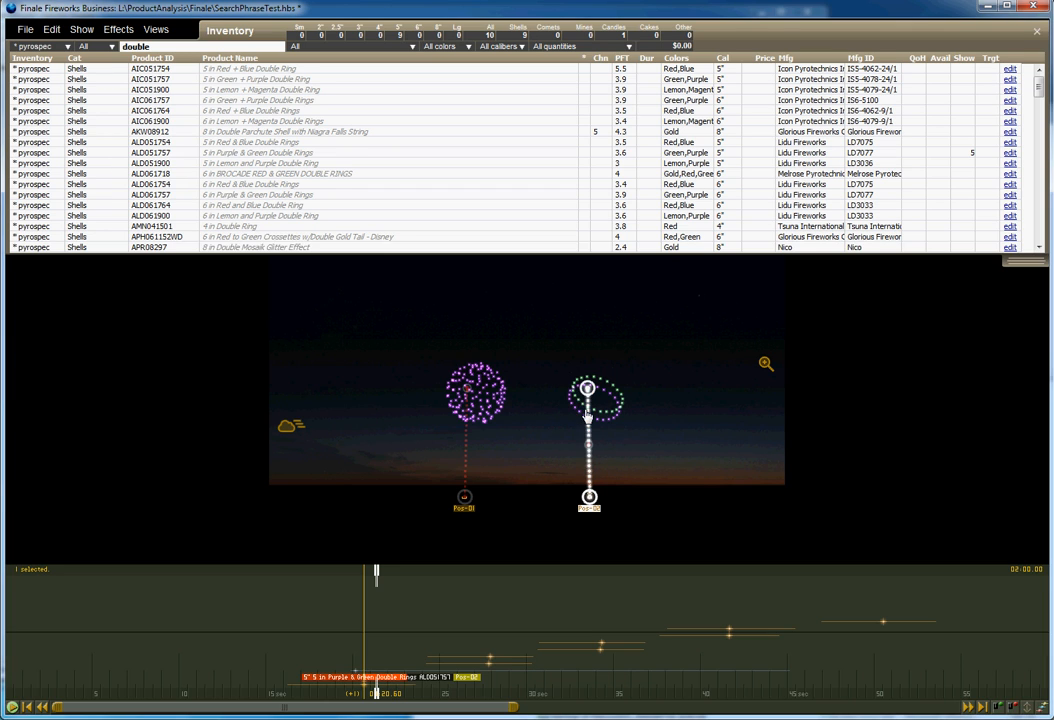
{"action": "left_click", "coordinate": [112, 30]}
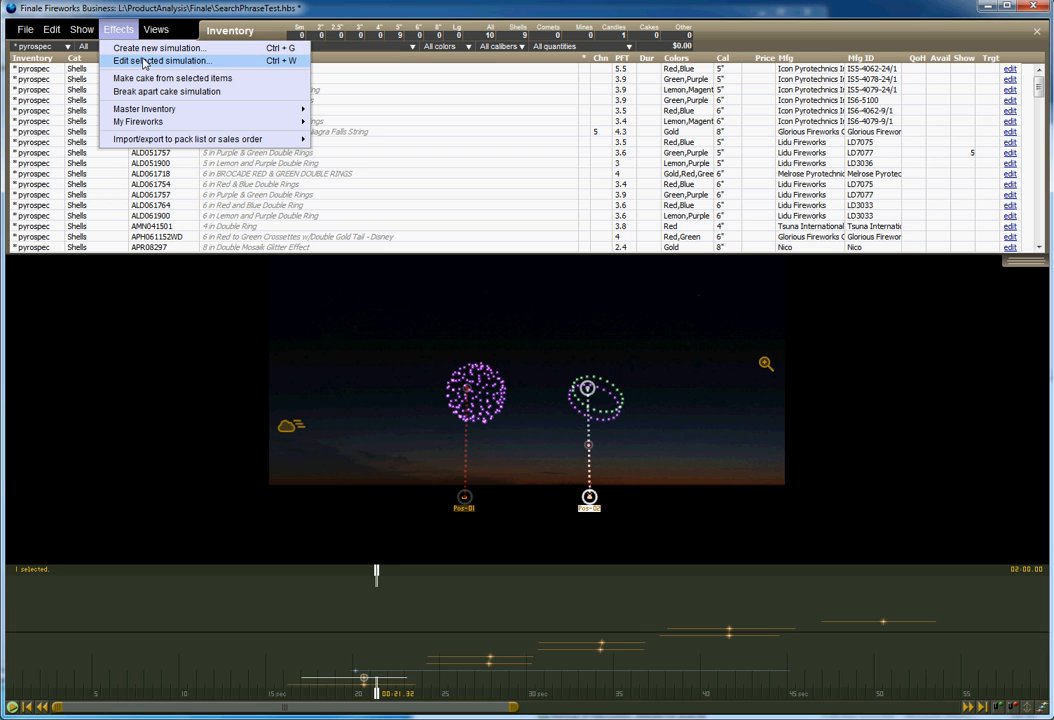
{"action": "left_click", "coordinate": [145, 62]}
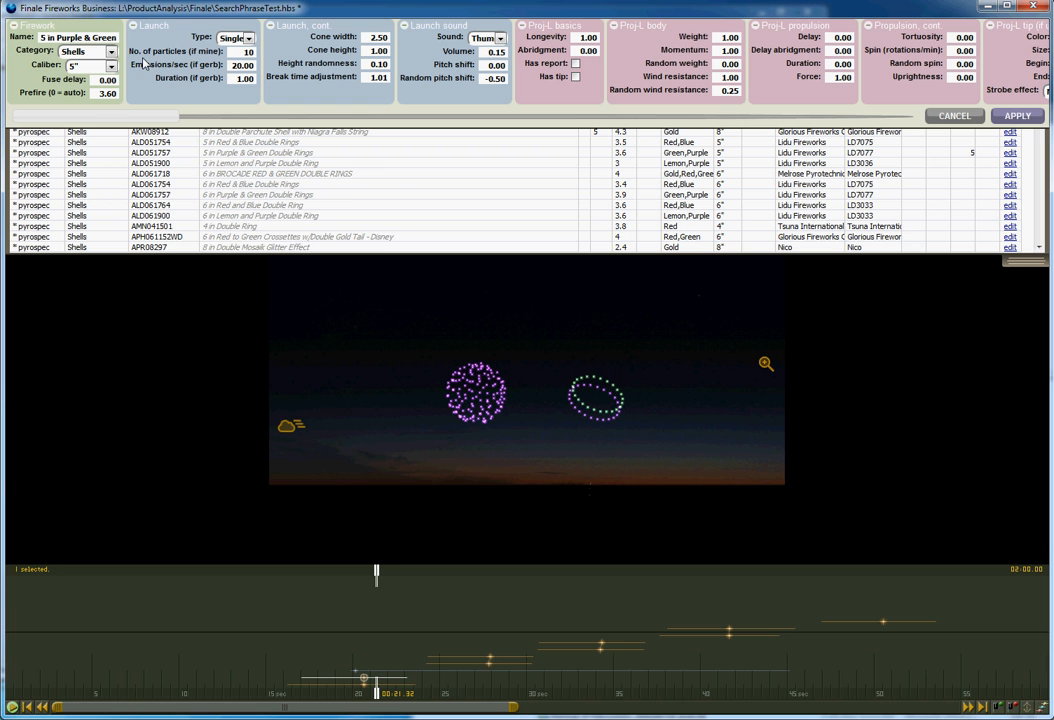
{"action": "left_click", "coordinate": [204, 120]}
{"action": "left_click", "coordinate": [247, 121]}
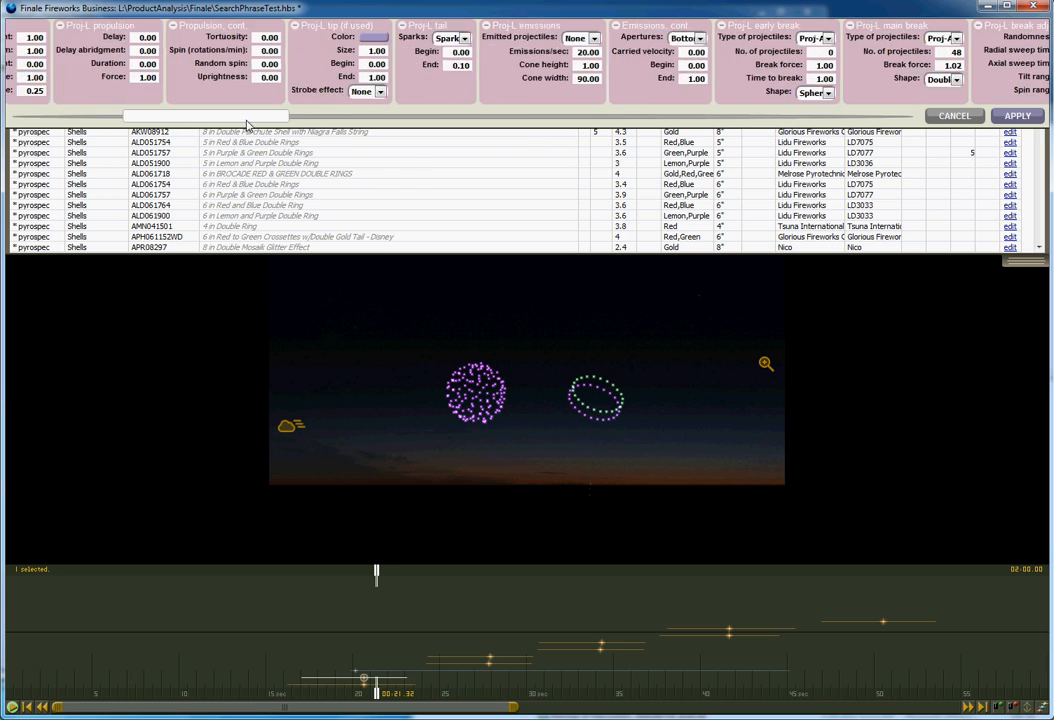
{"action": "left_click_drag", "start_coordinate": [247, 121], "coordinate": [330, 133]}
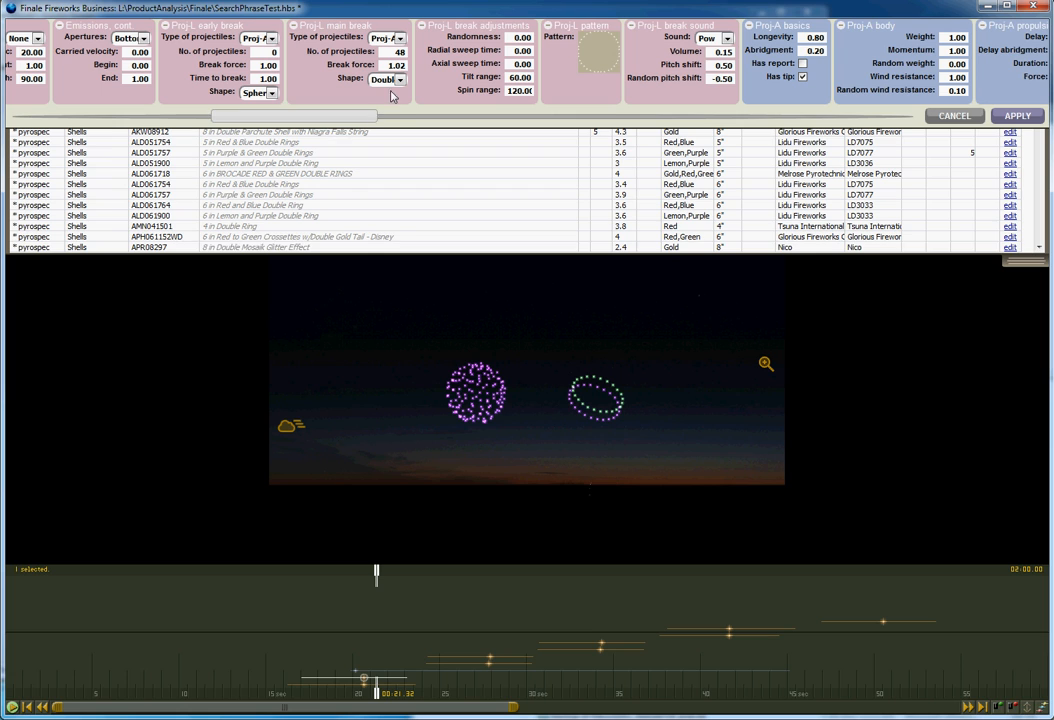
{"action": "left_click", "coordinate": [399, 80]}
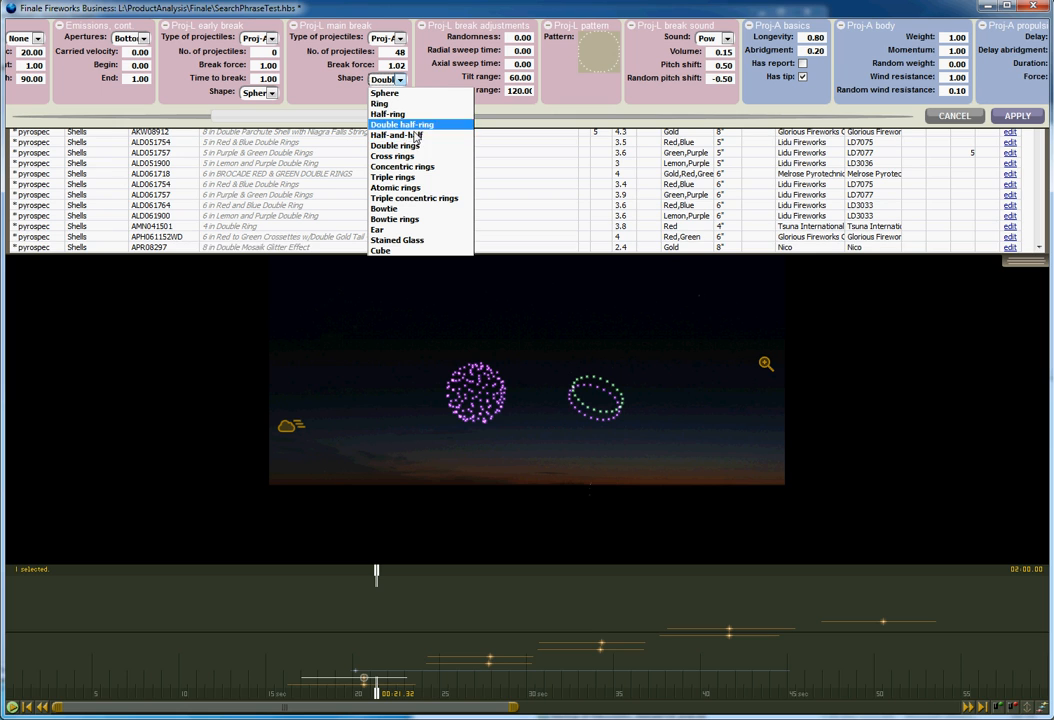
{"action": "left_click", "coordinate": [400, 157]}
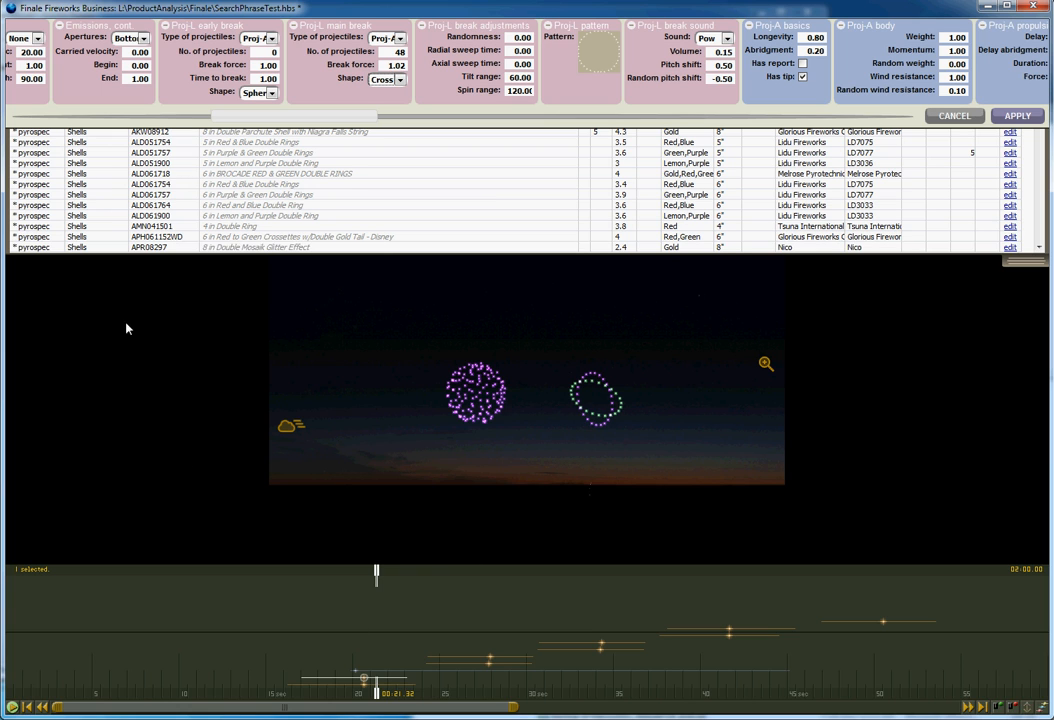
{"action": "left_click", "coordinate": [1016, 115]}
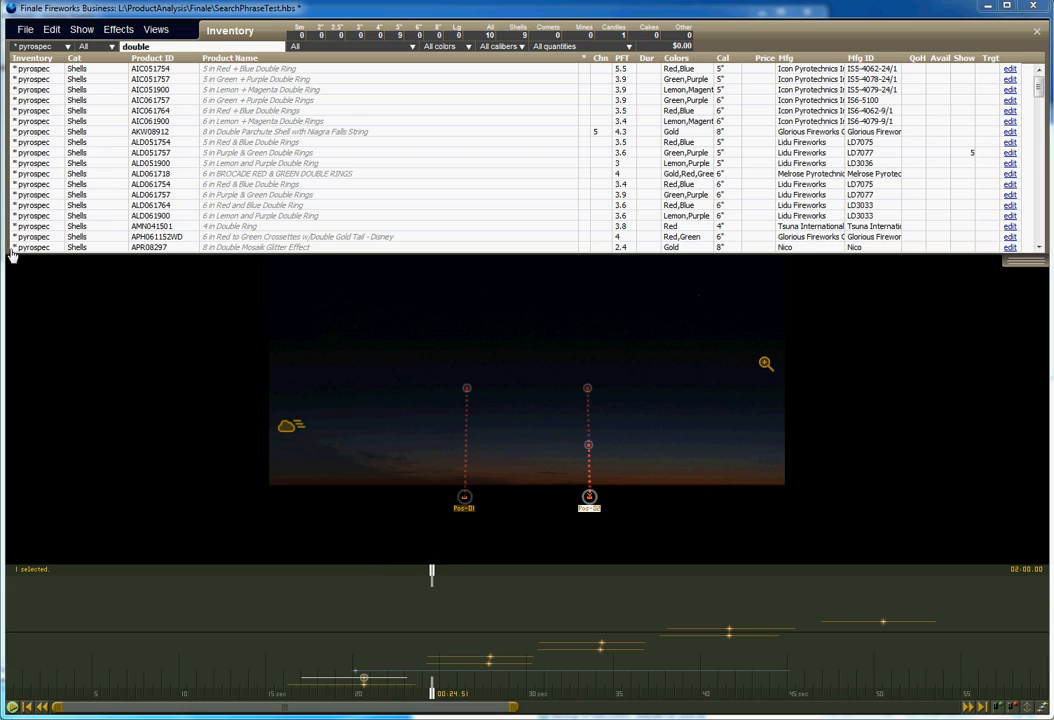
Play through the show timeline to preview the edited shell.
{"action": "left_click_drag", "start_coordinate": [432, 574], "coordinate": [498, 582]}
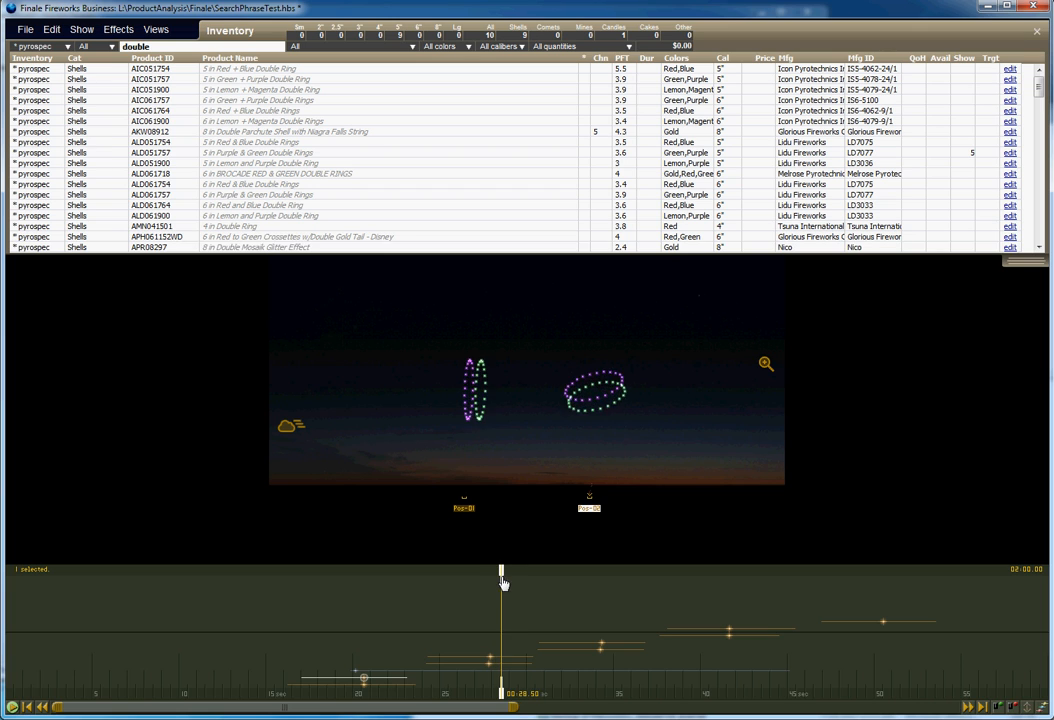
{"action": "mouse_move", "coordinate": [498, 582]}
{"action": "left_mouse_down"}
{"action": "mouse_move", "coordinate": [484, 580]}
{"action": "mouse_move", "coordinate": [509, 581]}
{"action": "mouse_move", "coordinate": [486, 585]}
{"action": "mouse_move", "coordinate": [502, 588]}
{"action": "left_mouse_up"}
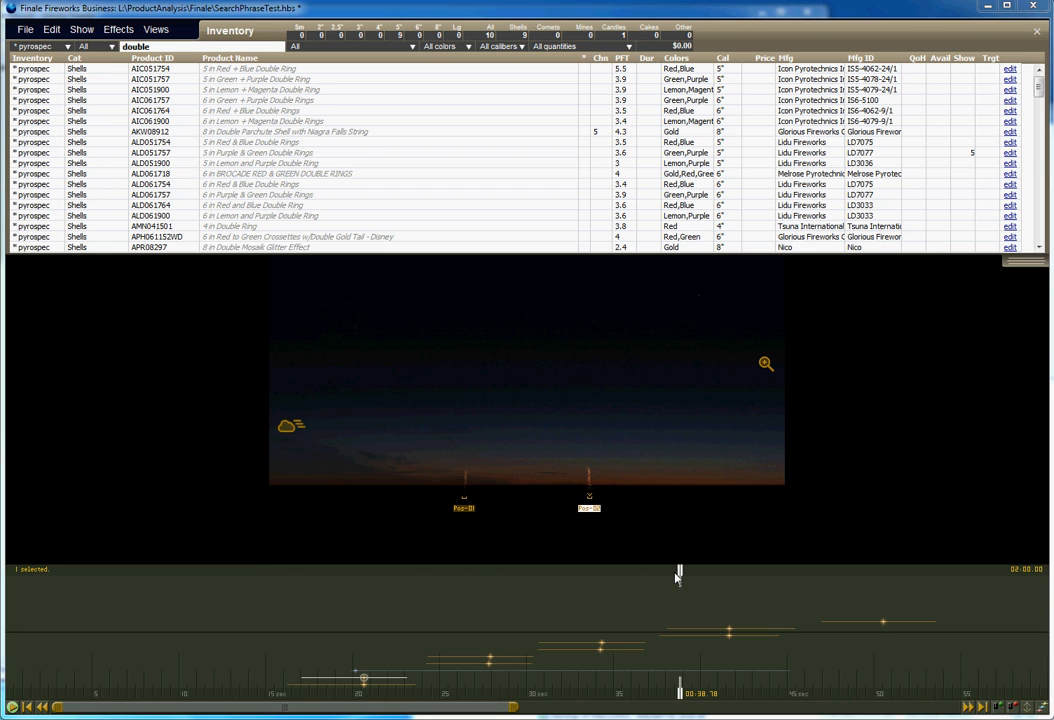
{"action": "left_click_drag", "start_coordinate": [681, 578], "coordinate": [742, 586]}
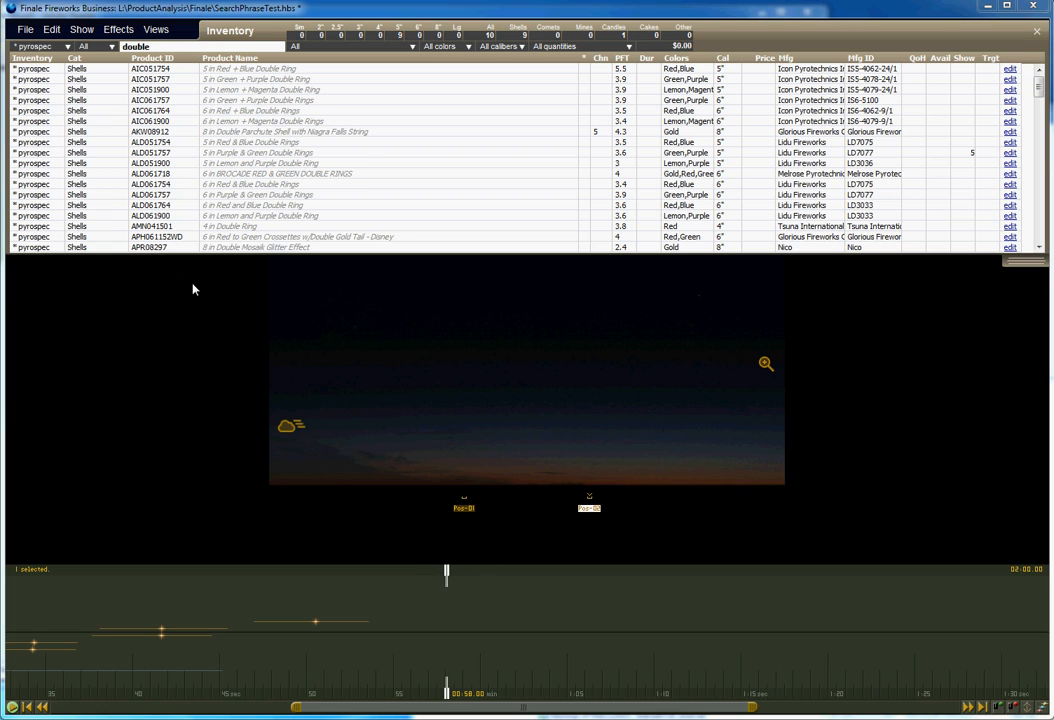
Create a new simulation from the search phrase 5" Red Peony and insert it into the show.
{"action": "left_click", "coordinate": [116, 30]}
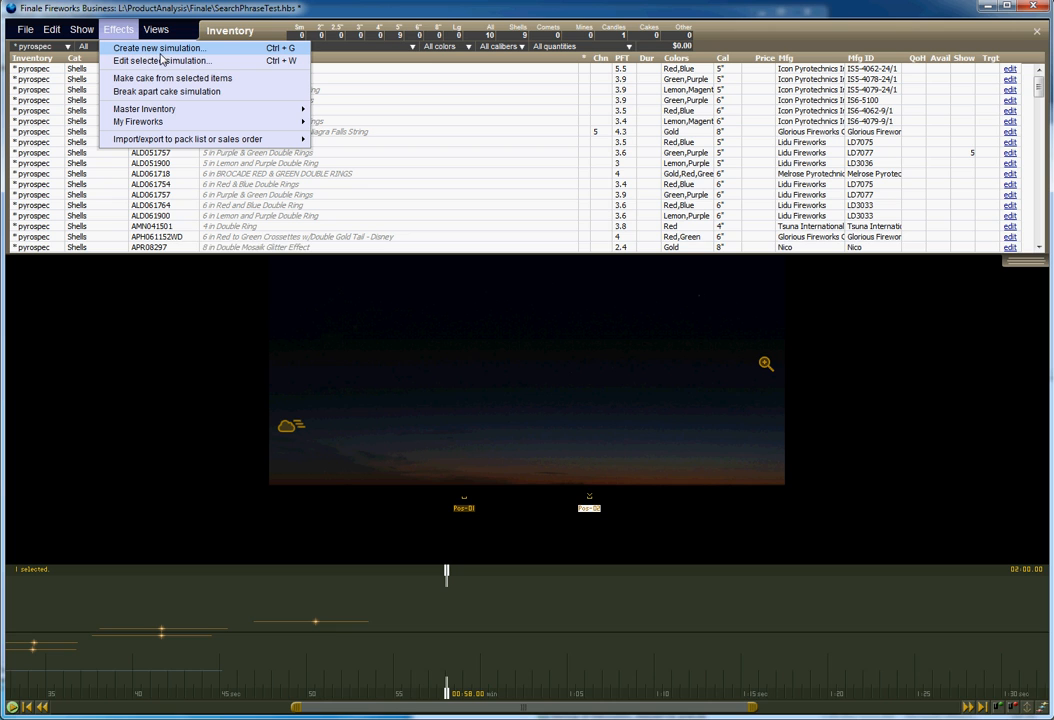
{"action": "left_click", "coordinate": [157, 52]}
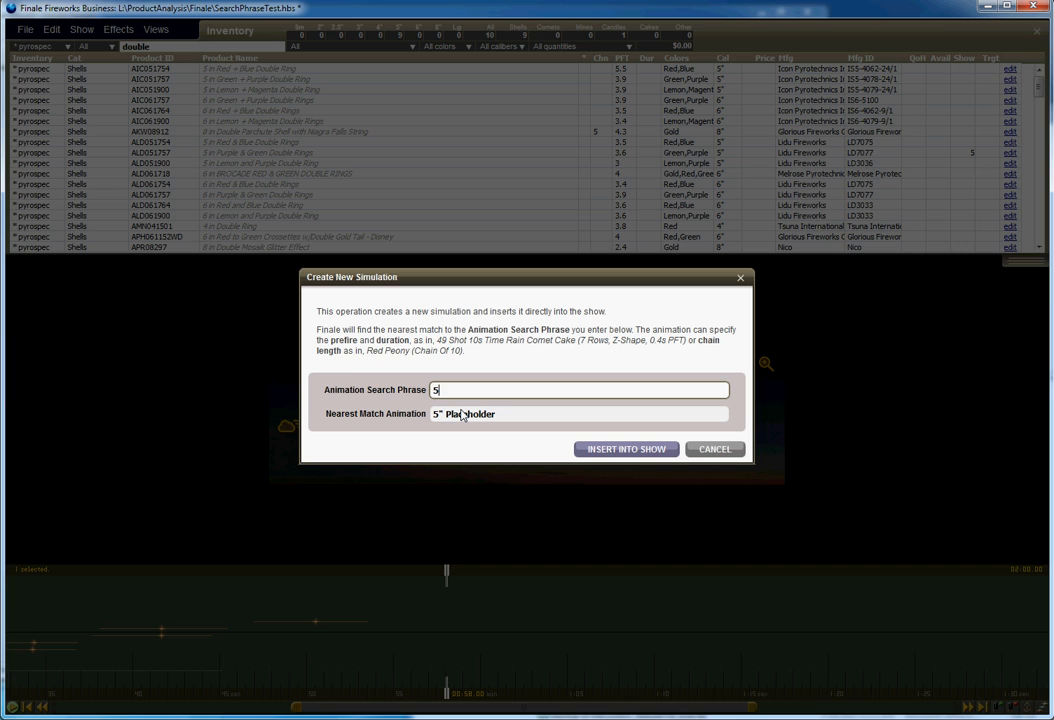
{"action": "type", "text": "5\" Red Peony"}
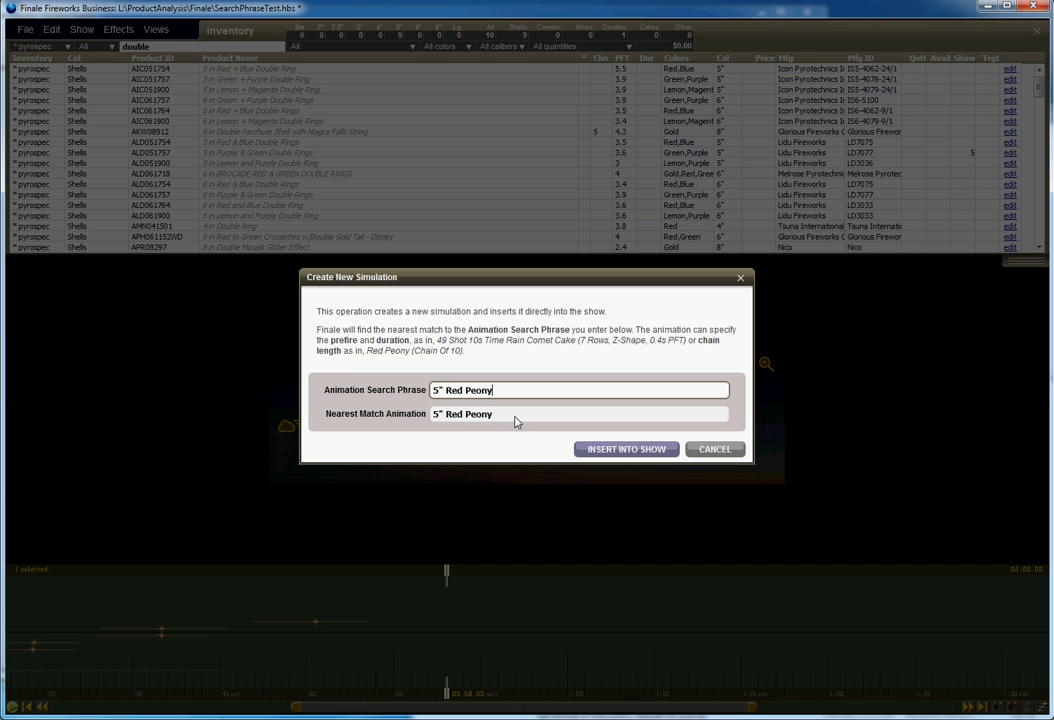
{"action": "left_click", "coordinate": [606, 450]}
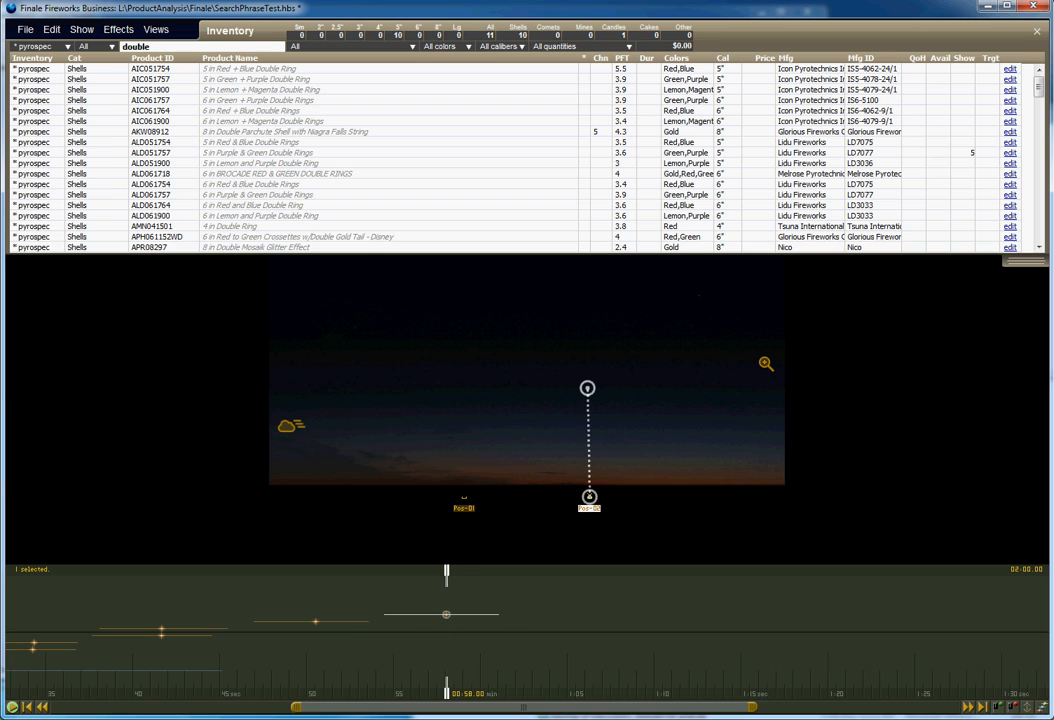
Preview the new Red Peony shell and open its simulation editor at the main break settings.
{"action": "left_click_drag", "start_coordinate": [455, 580], "coordinate": [463, 581]}
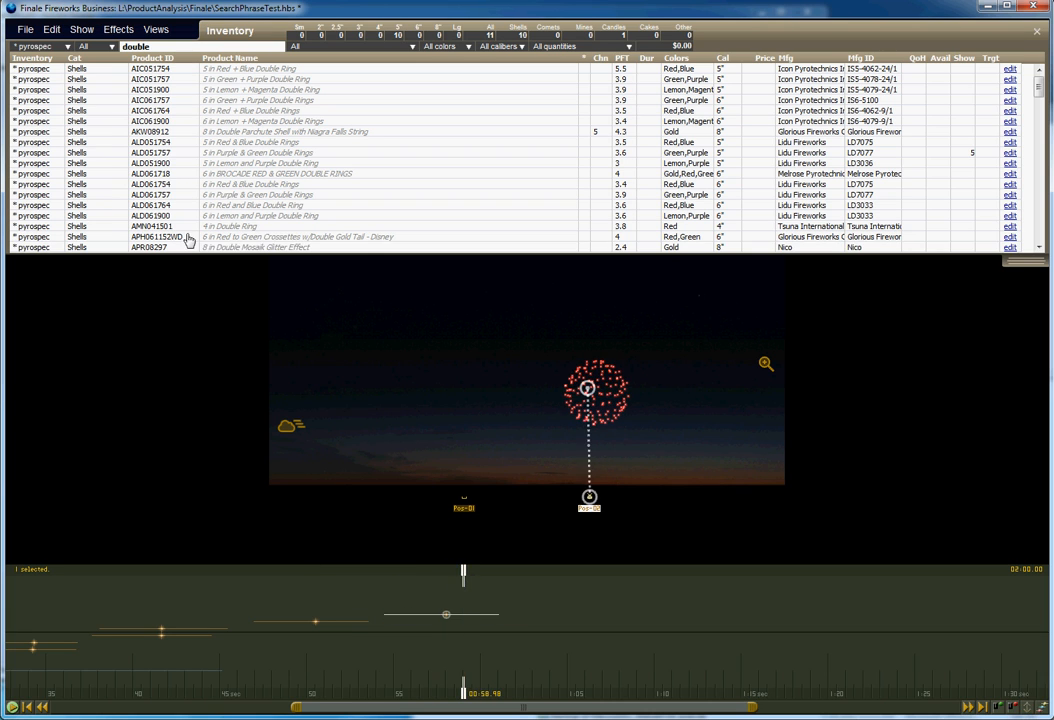
{"action": "left_click", "coordinate": [118, 36]}
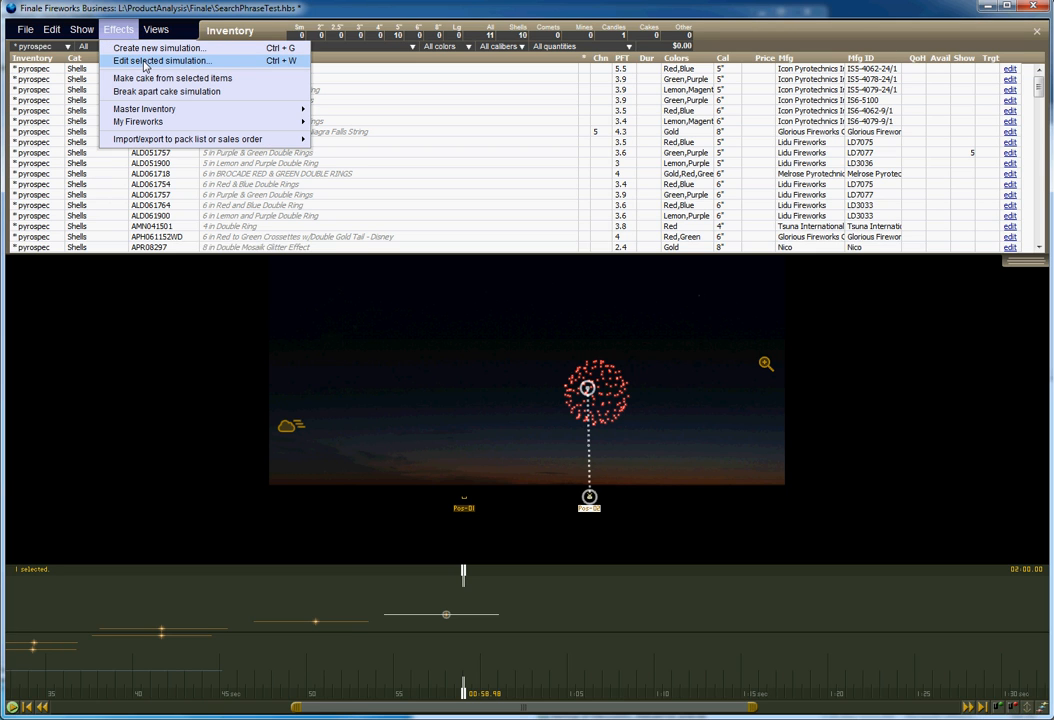
{"action": "left_click", "coordinate": [145, 66]}
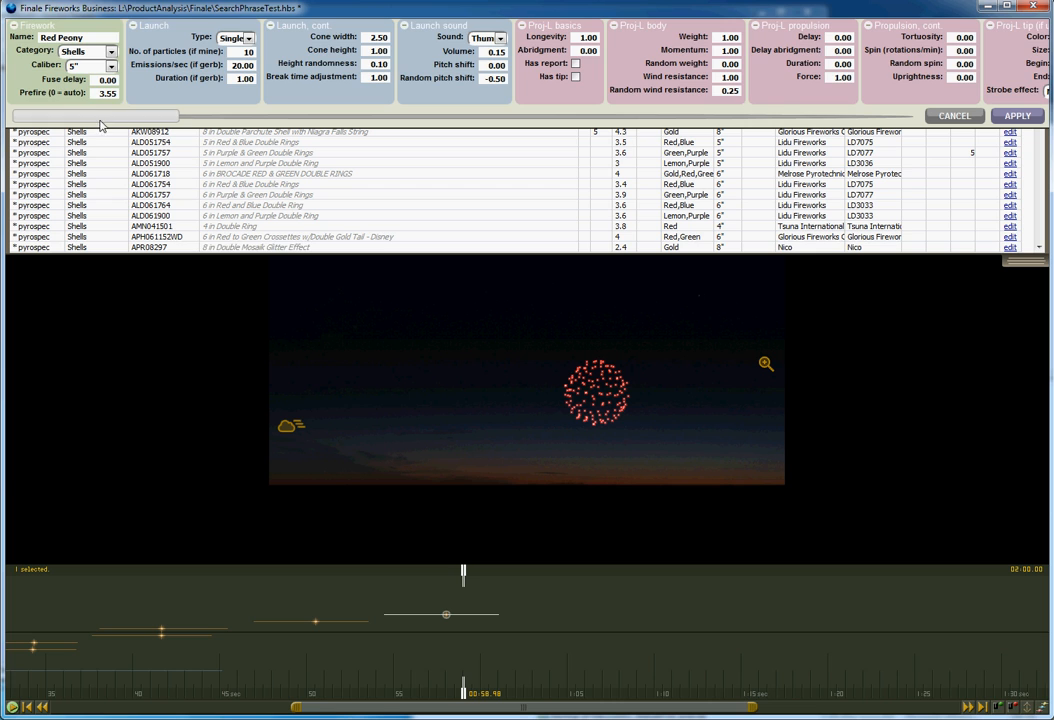
{"action": "left_click_drag", "start_coordinate": [100, 113], "coordinate": [298, 131]}
Try the Ring, Double rings, Cross rings and Triple rings main break shapes on the Red Peony.
{"action": "left_click", "coordinate": [400, 80]}
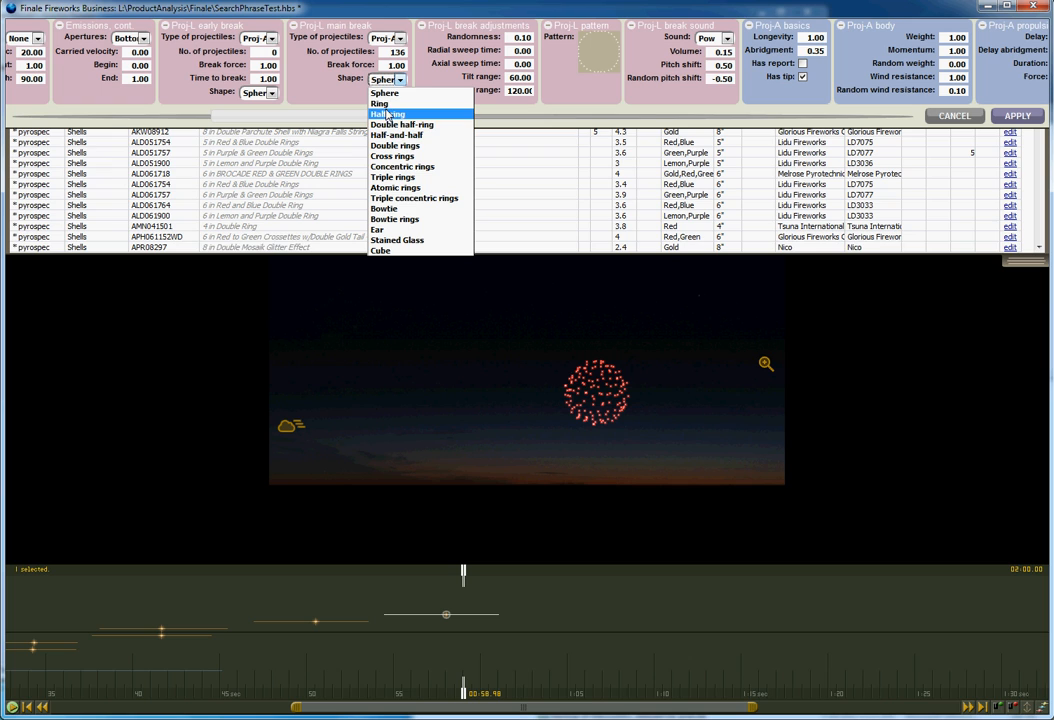
{"action": "left_click", "coordinate": [387, 103]}
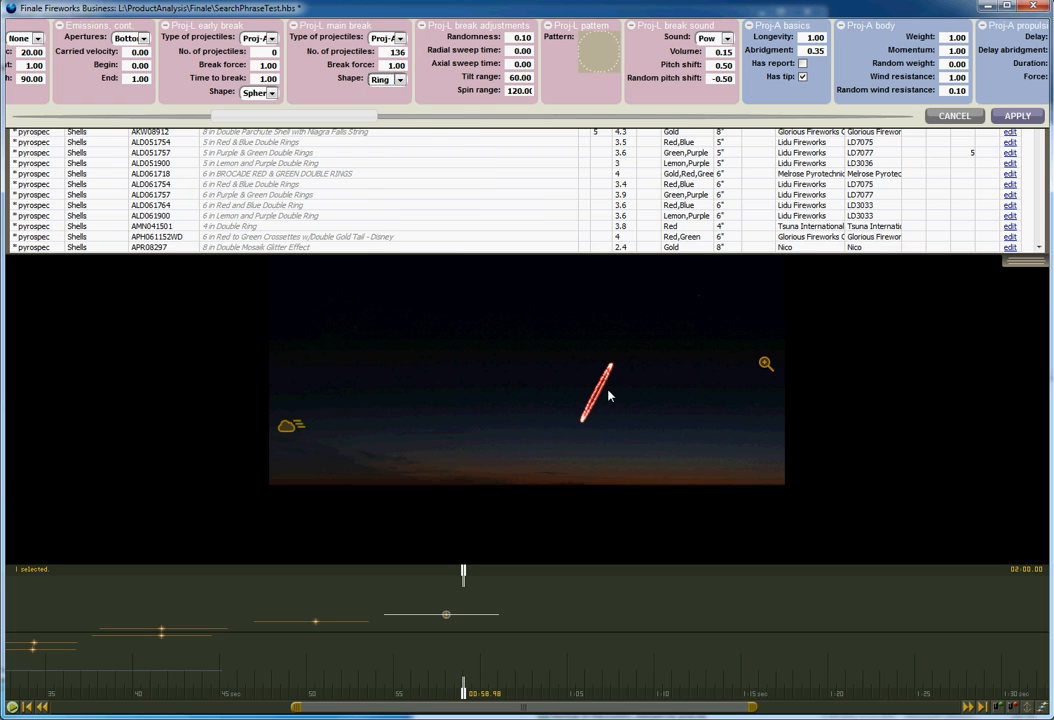
{"action": "left_click", "coordinate": [399, 79]}
{"action": "left_click", "coordinate": [400, 145]}
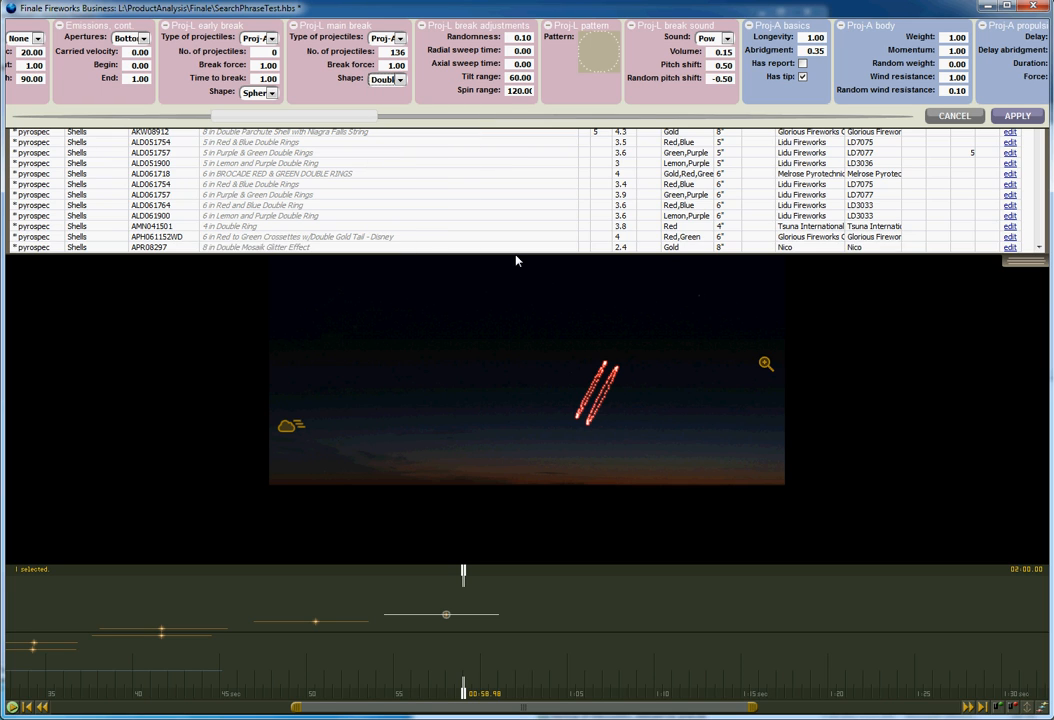
{"action": "left_click", "coordinate": [399, 79]}
{"action": "left_click", "coordinate": [394, 156]}
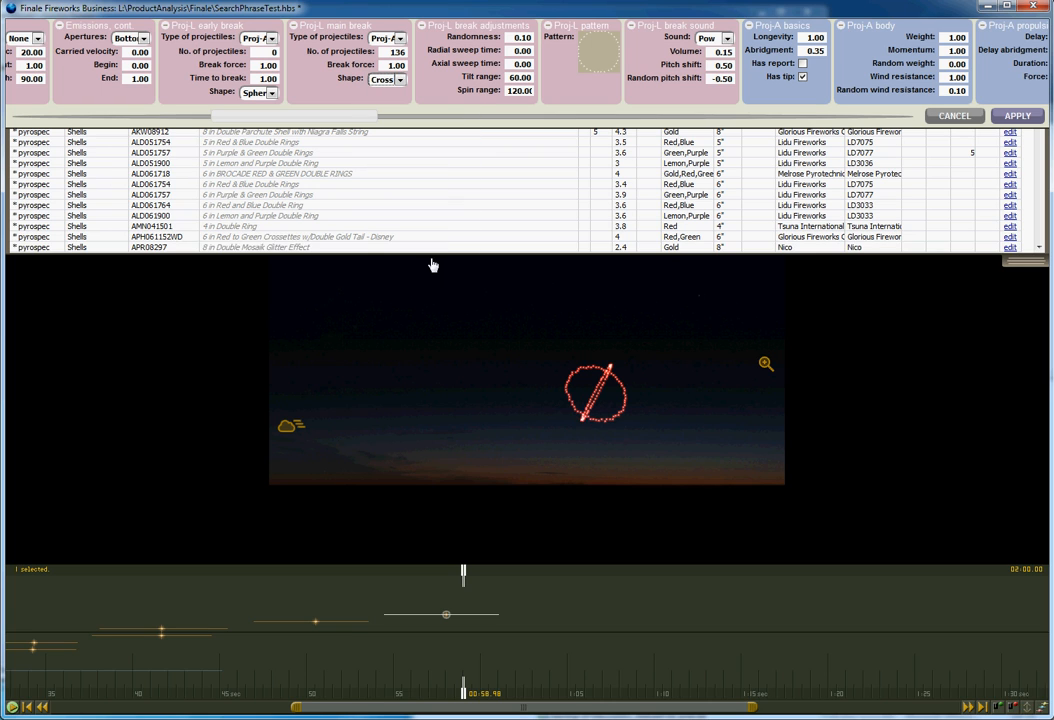
{"action": "left_click", "coordinate": [399, 79]}
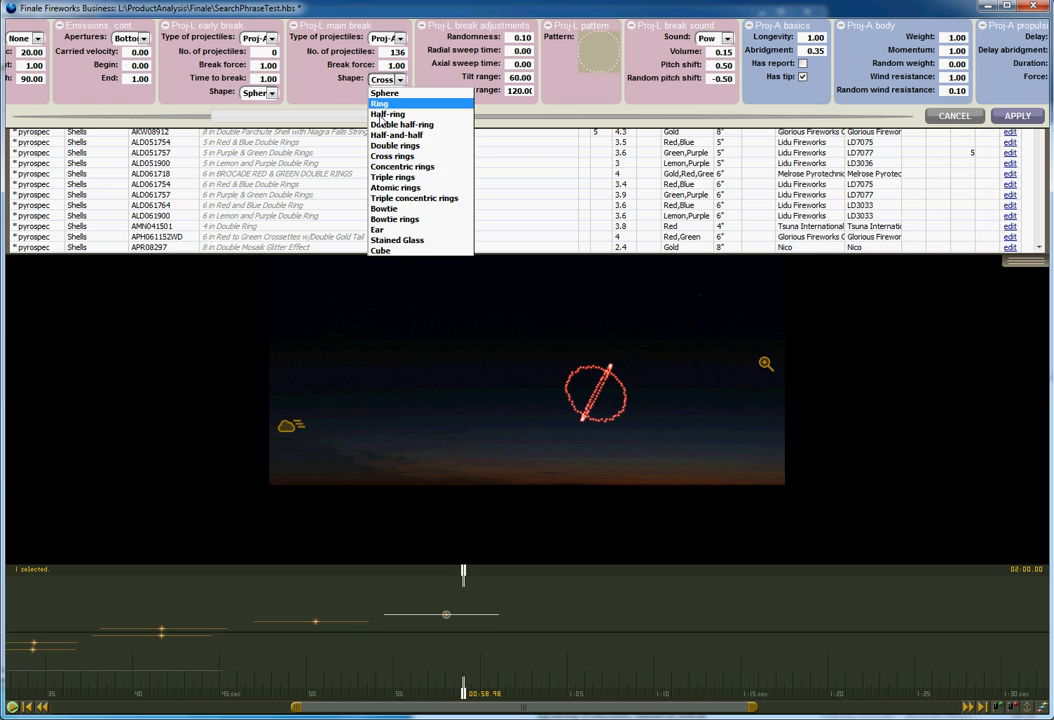
{"action": "left_click", "coordinate": [397, 177]}
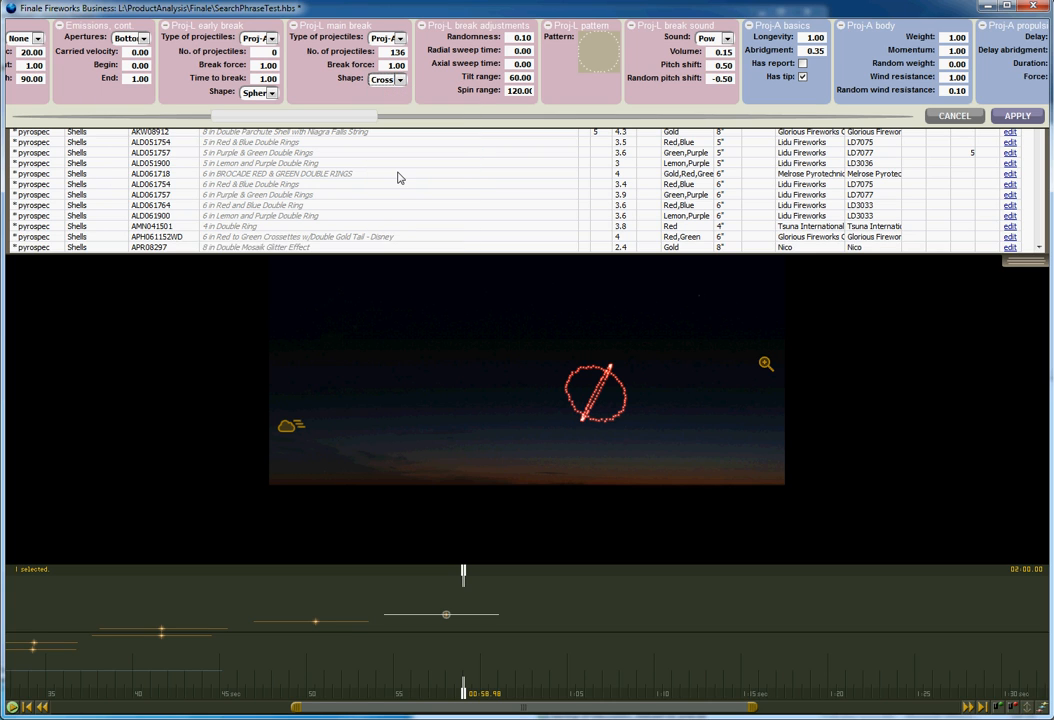
Try the Bowtie main break shape, then set the Red Peony's main break shape to Stained Glass.
{"action": "left_click", "coordinate": [399, 79]}
{"action": "left_click", "coordinate": [401, 209]}
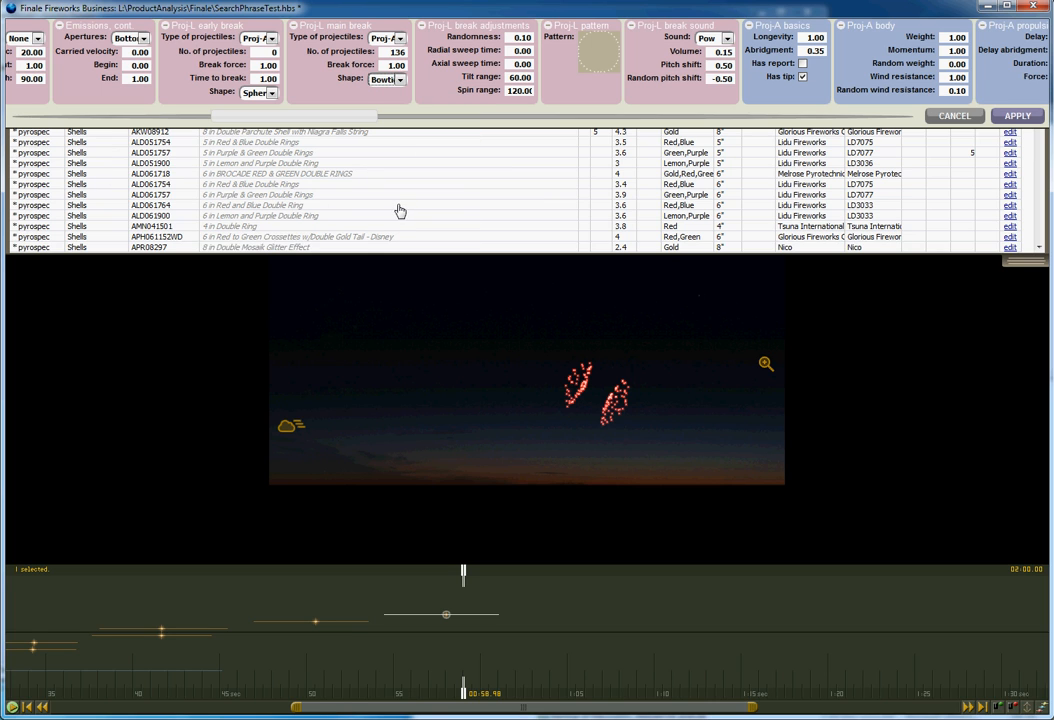
{"action": "left_click", "coordinate": [399, 79]}
{"action": "left_click", "coordinate": [409, 240]}
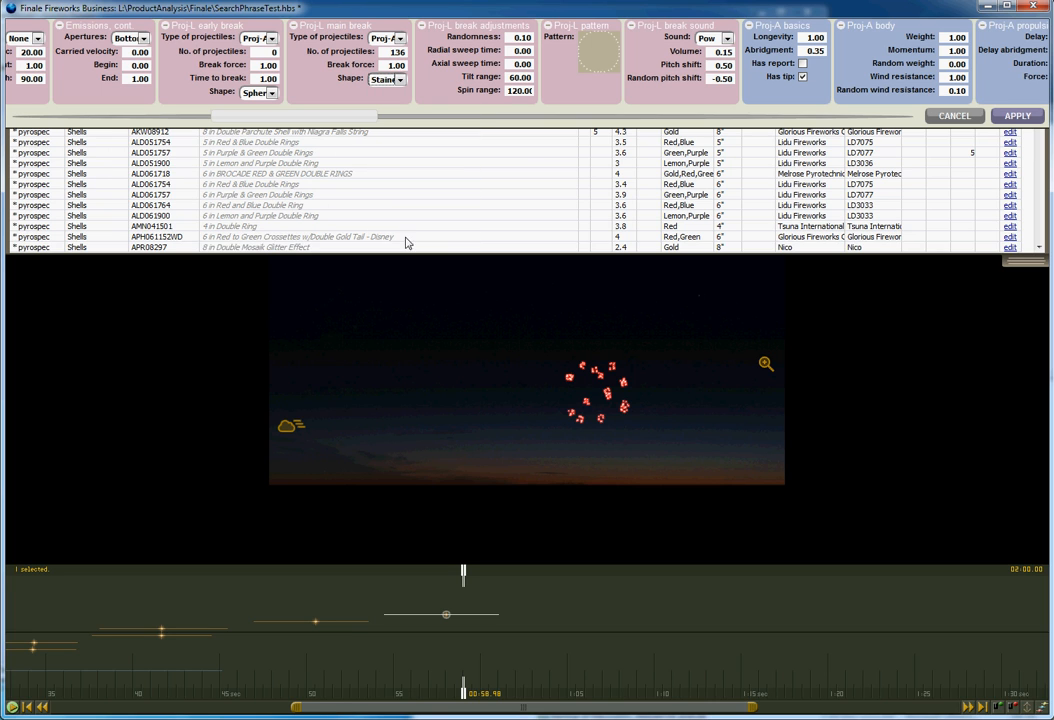
{"action": "left_click", "coordinate": [396, 80]}
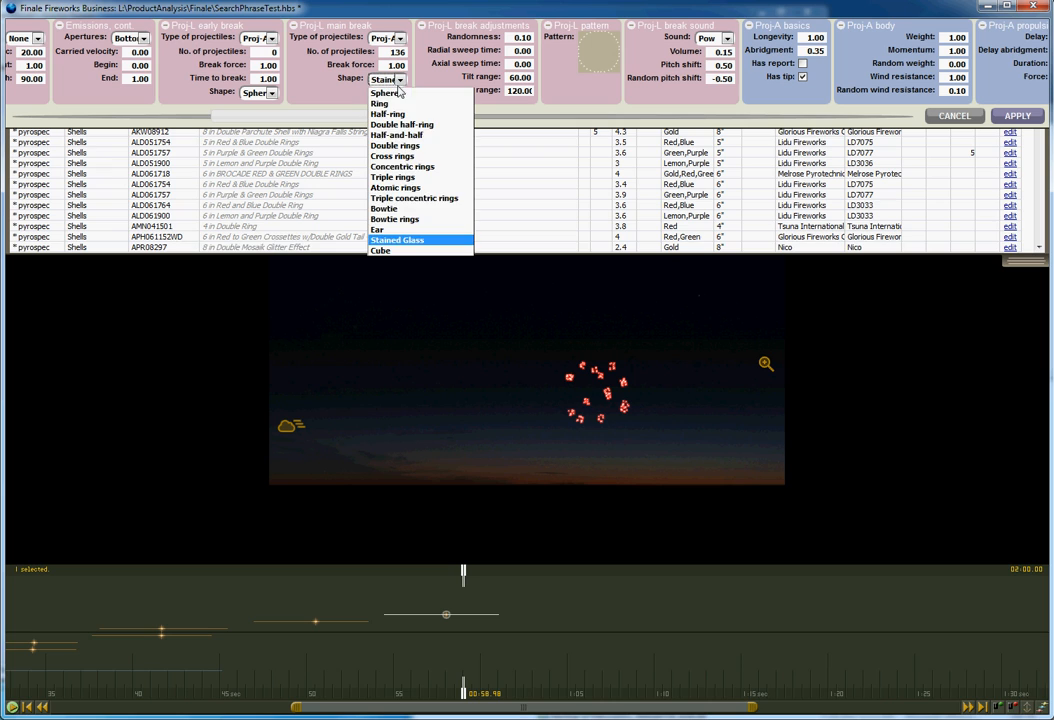
{"action": "left_click", "coordinate": [395, 243]}
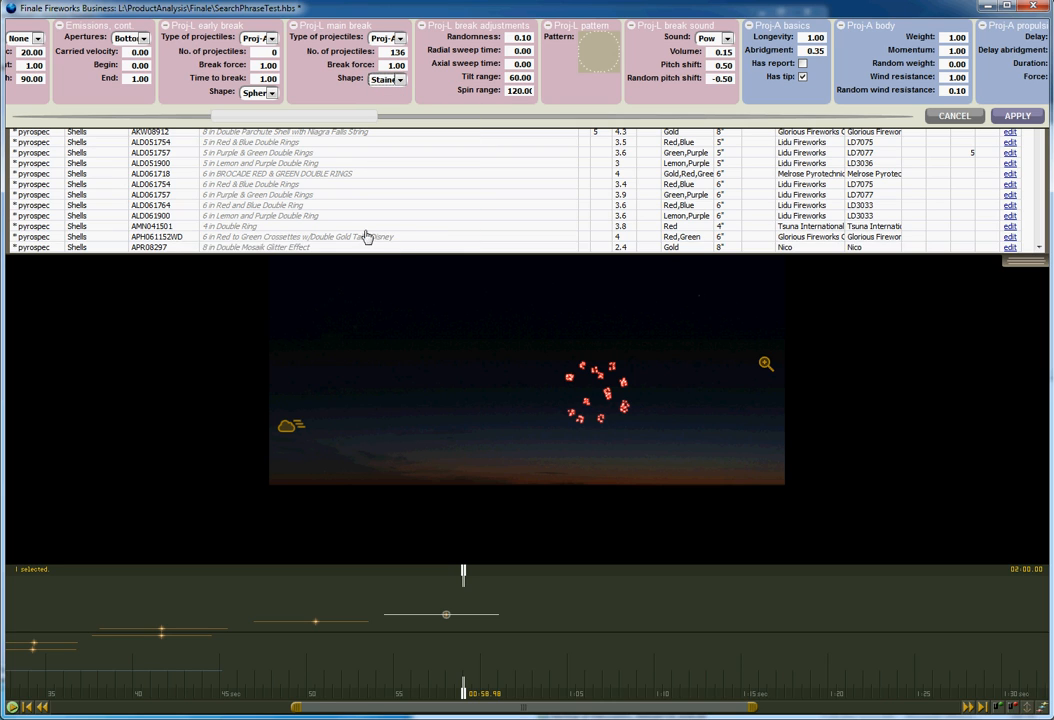
Cancel the simulation editor without applying and open the dialog for creating a new simulation.
{"action": "left_click", "coordinate": [954, 116]}
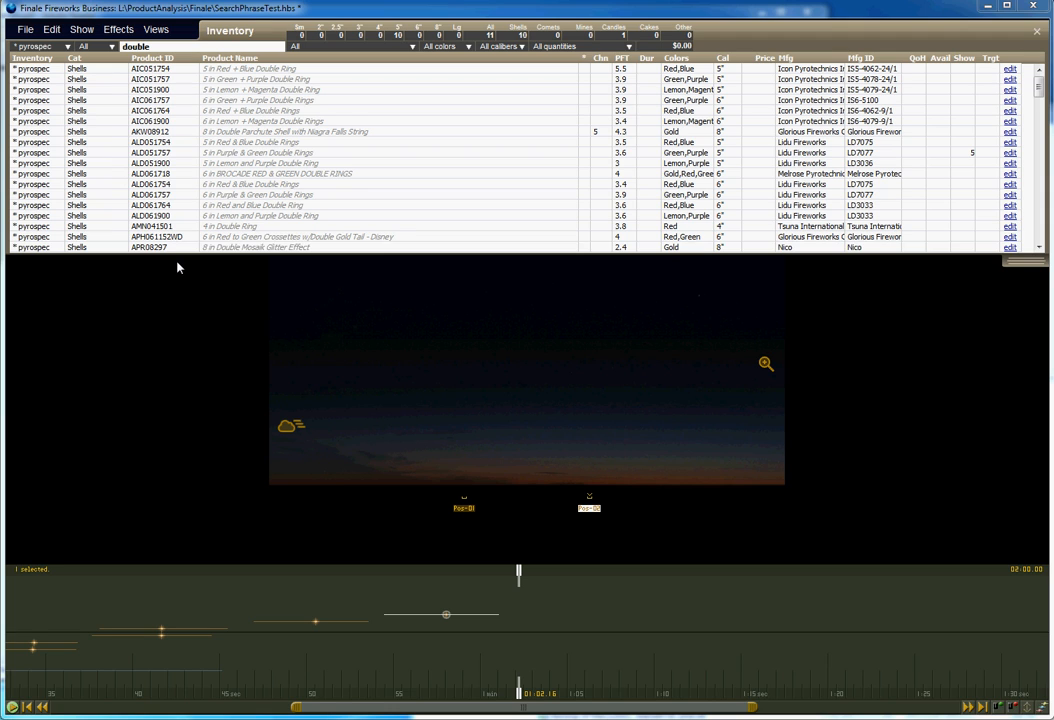
{"action": "left_click", "coordinate": [155, 30]}
{"action": "left_click", "coordinate": [154, 33]}
{"action": "left_click", "coordinate": [118, 30]}
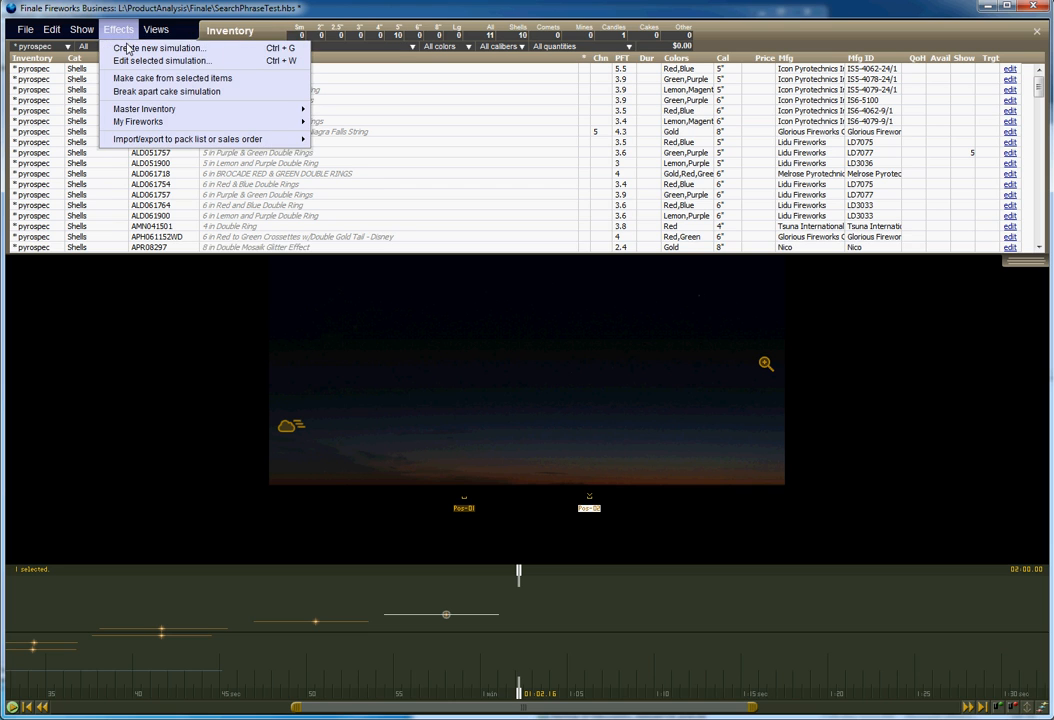
{"action": "left_click", "coordinate": [124, 48]}
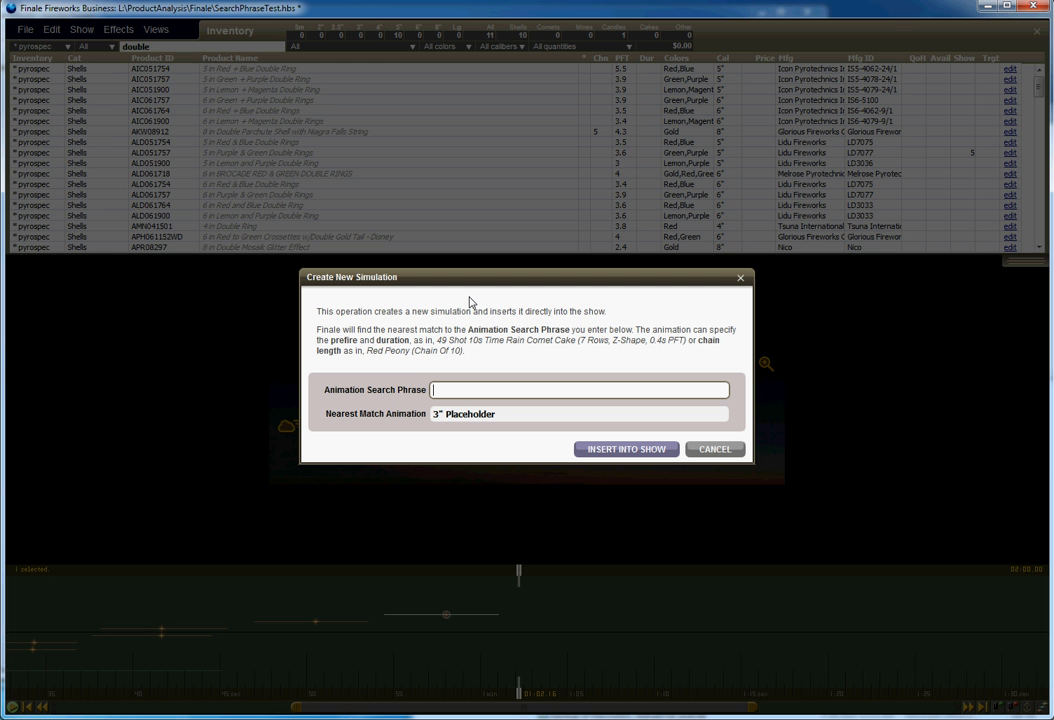
Create a new simulation from the search phrase 5" multicolor stained glass and insert it into the show.
{"action": "type", "text": "5\" varg stain"}
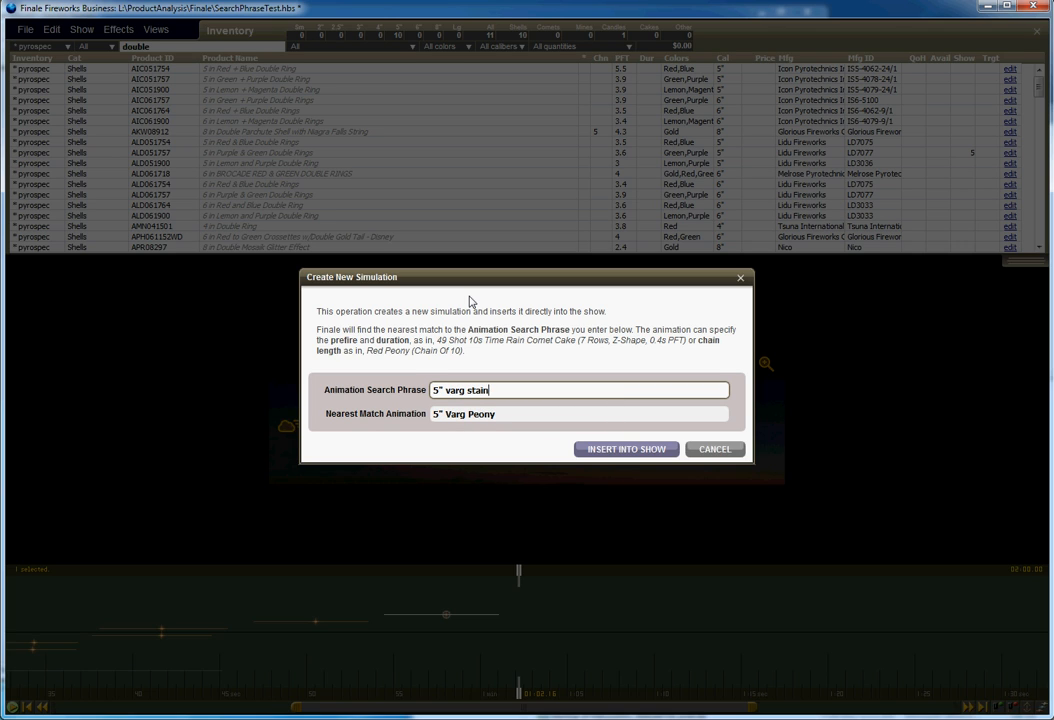
{"action": "type", "text": "ed"}
{"action": "key", "text": "BackSpace"}
{"action": "type", "text": "ed glass"}
{"action": "key", "text": "BackSpace"}
{"action": "key", "text": "BackSpace"}
{"action": "key", "text": "BackSpace"}
{"action": "key", "text": "BackSpace"}
{"action": "key", "text": "BackSpace"}
{"action": "key", "text": "BackSpace"}
{"action": "key", "text": "BackSpace"}
{"action": "key", "text": "BackSpace"}
{"action": "key", "text": "BackSpace"}
{"action": "key", "text": "BackSpace"}
{"action": "key", "text": "BackSpace"}
{"action": "key", "text": "BackSpace"}
{"action": "key", "text": "BackSpace"}
{"action": "key", "text": "BackSpace"}
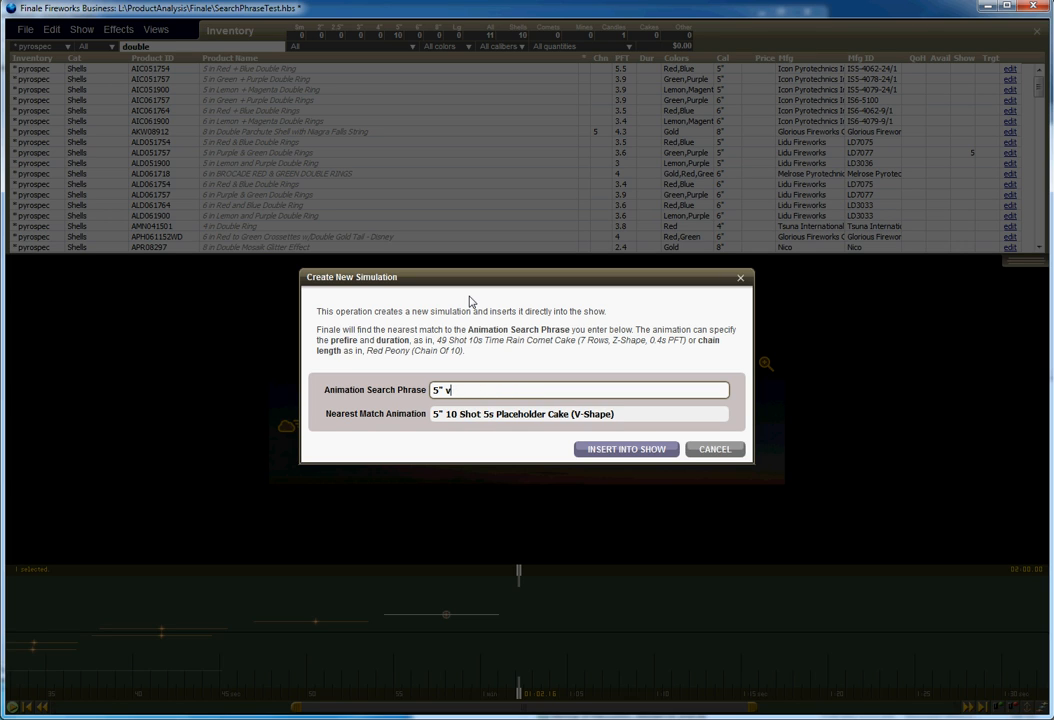
{"action": "type", "text": "multigo"}
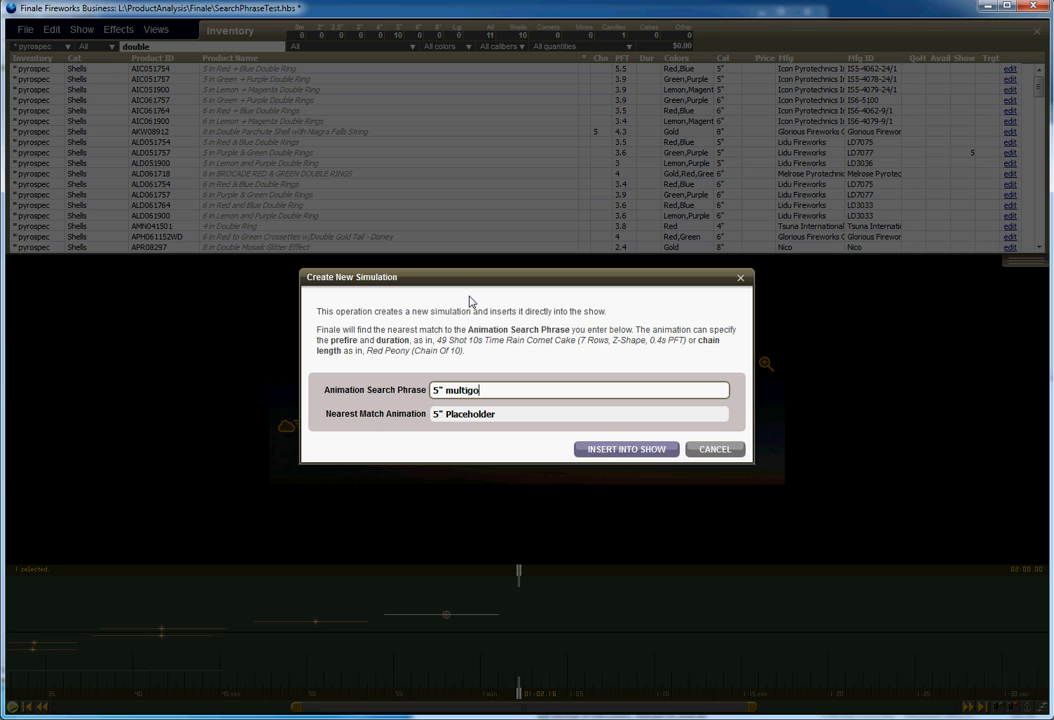
{"action": "key", "text": "BackSpace"}
{"action": "key", "text": "BackSpace"}
{"action": "type", "text": "color stained c"}
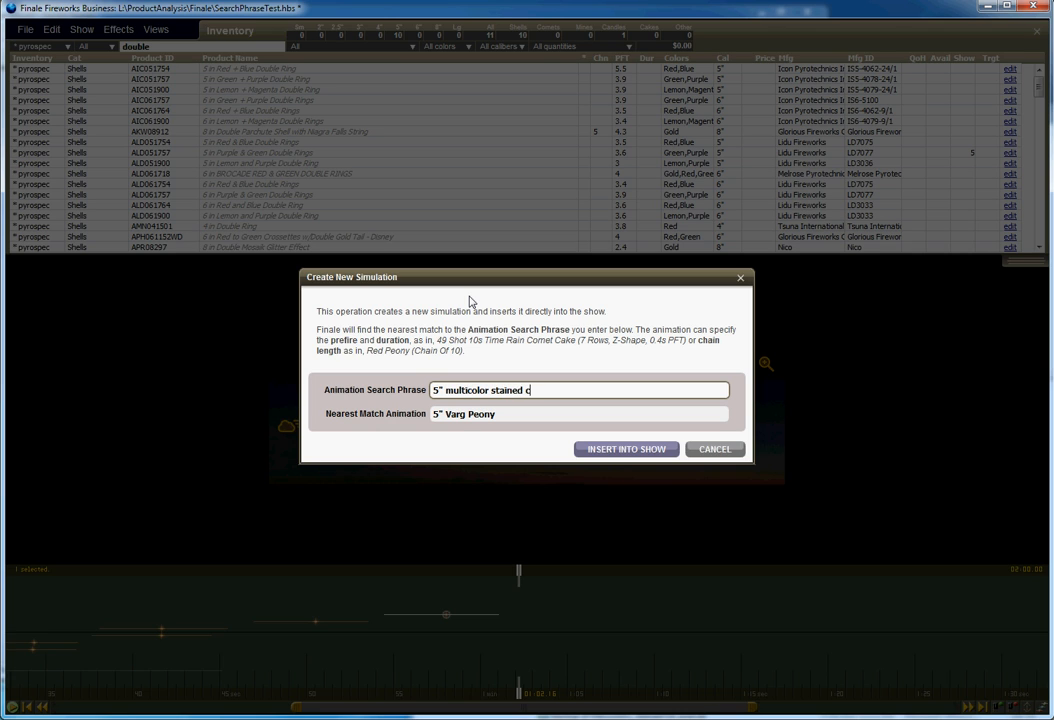
{"action": "type", "text": "lass"}
{"action": "left_click", "coordinate": [598, 451]}
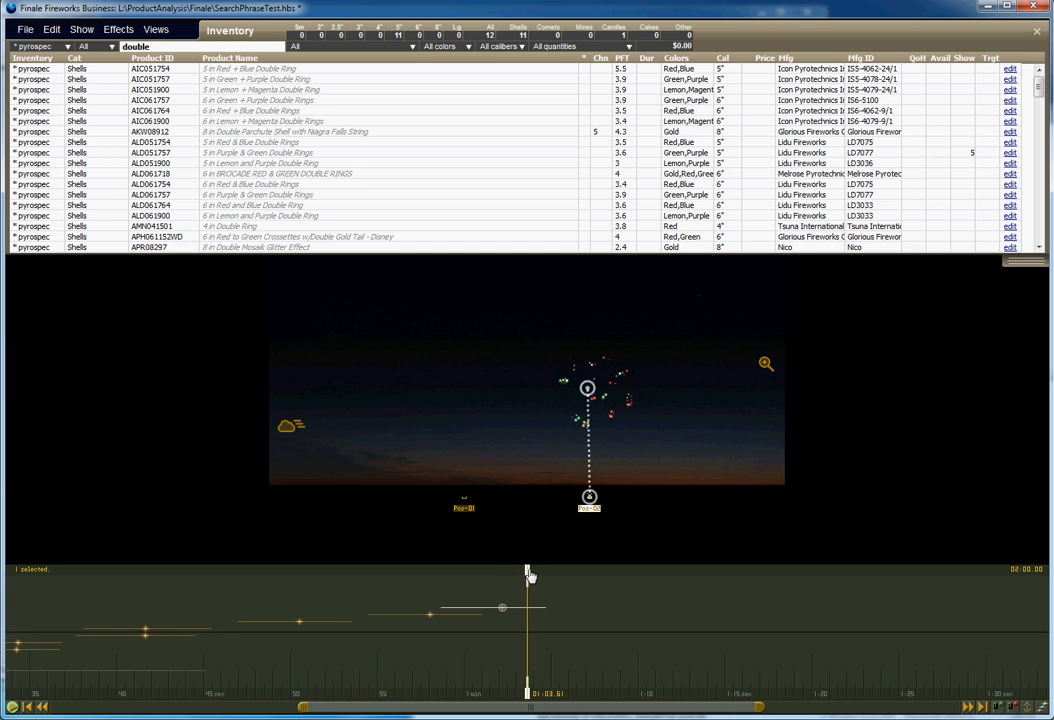
Filter the inventory by atomic and add the 5 in Double Circle Atomic Purple and Yellow shell to the show.
{"action": "mouse_move", "coordinate": [527, 574]}
{"action": "left_mouse_down"}
{"action": "mouse_move", "coordinate": [506, 576]}
{"action": "mouse_move", "coordinate": [520, 577]}
{"action": "left_mouse_up"}
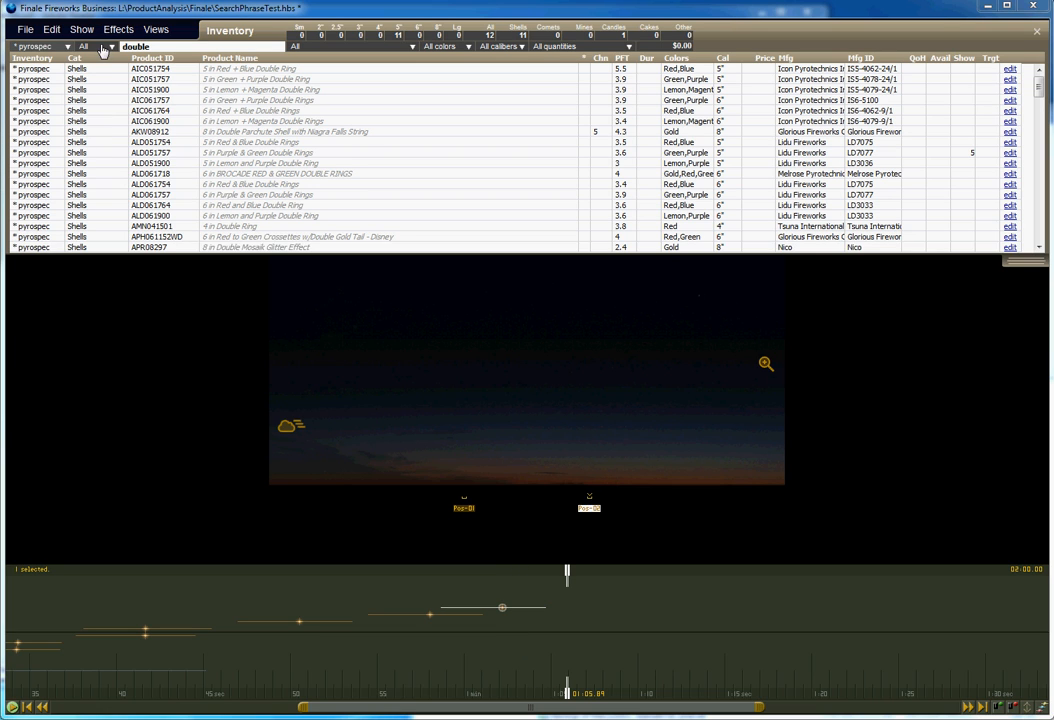
{"action": "double_click", "coordinate": [135, 46]}
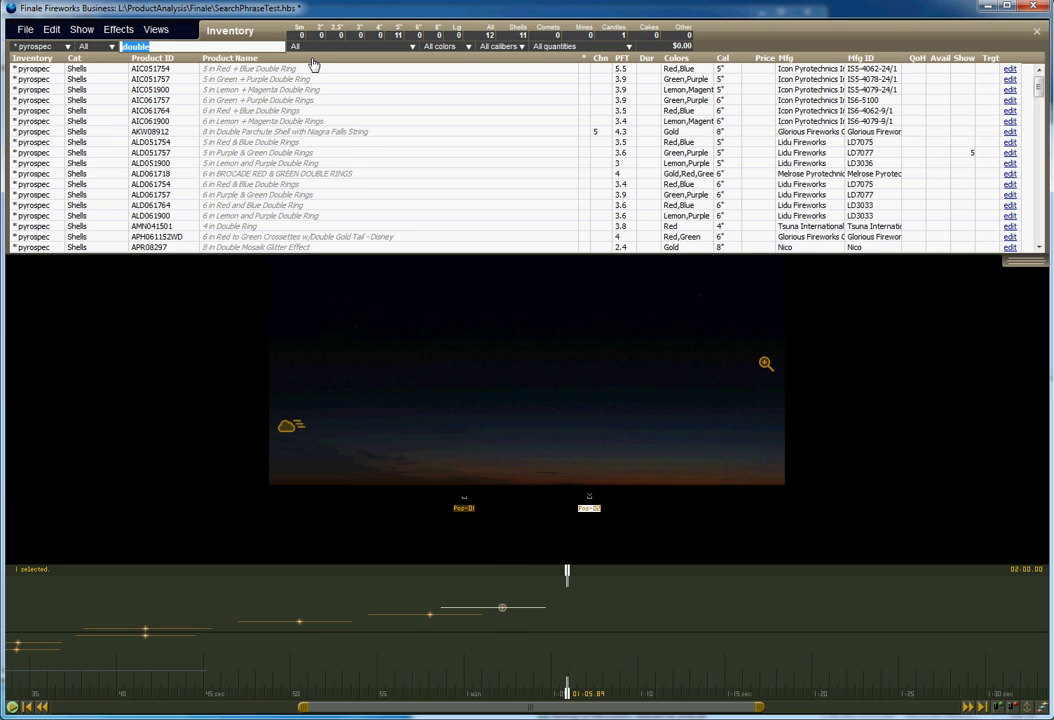
{"action": "type", "text": "atomic"}
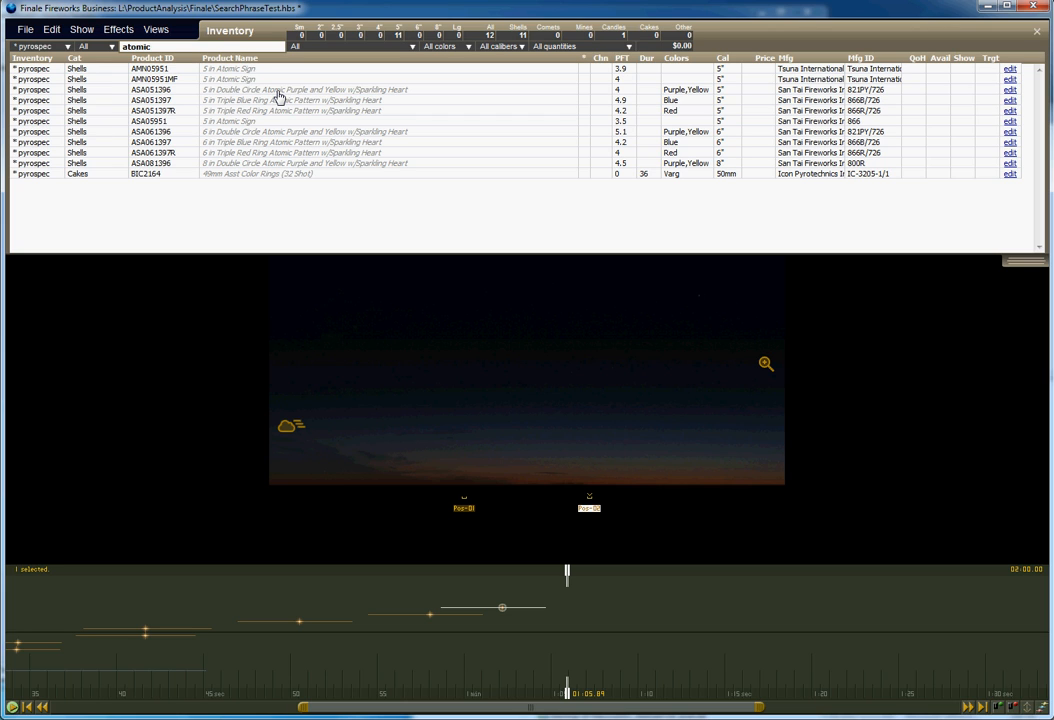
{"action": "double_click", "coordinate": [278, 91]}
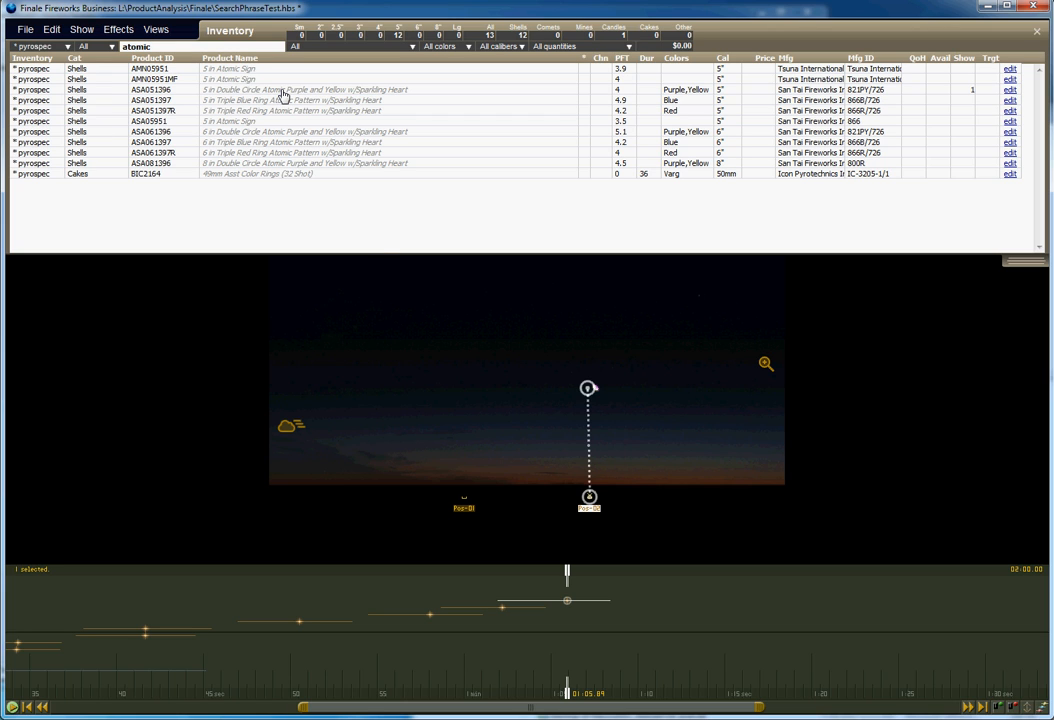
{"action": "left_click_drag", "start_coordinate": [563, 578], "coordinate": [628, 578]}
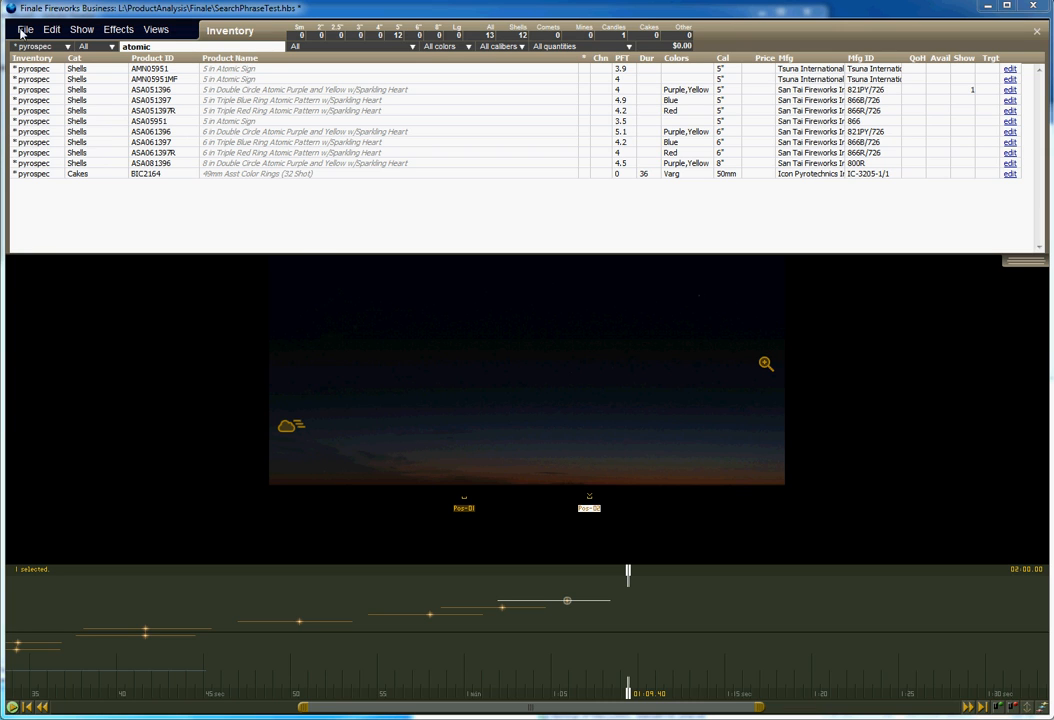
Create a new simulation from the search phrase 5" purple and yellow atomic ring w/ glitter pistil, insert it, and preview it.
{"action": "left_click", "coordinate": [119, 30]}
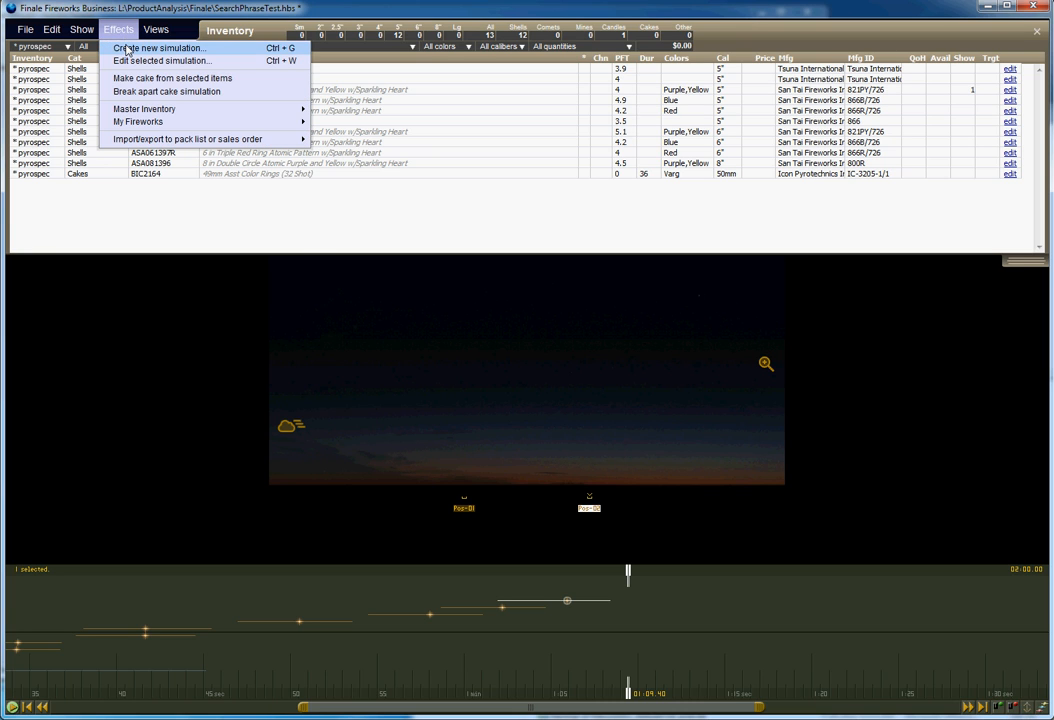
{"action": "left_click", "coordinate": [127, 49]}
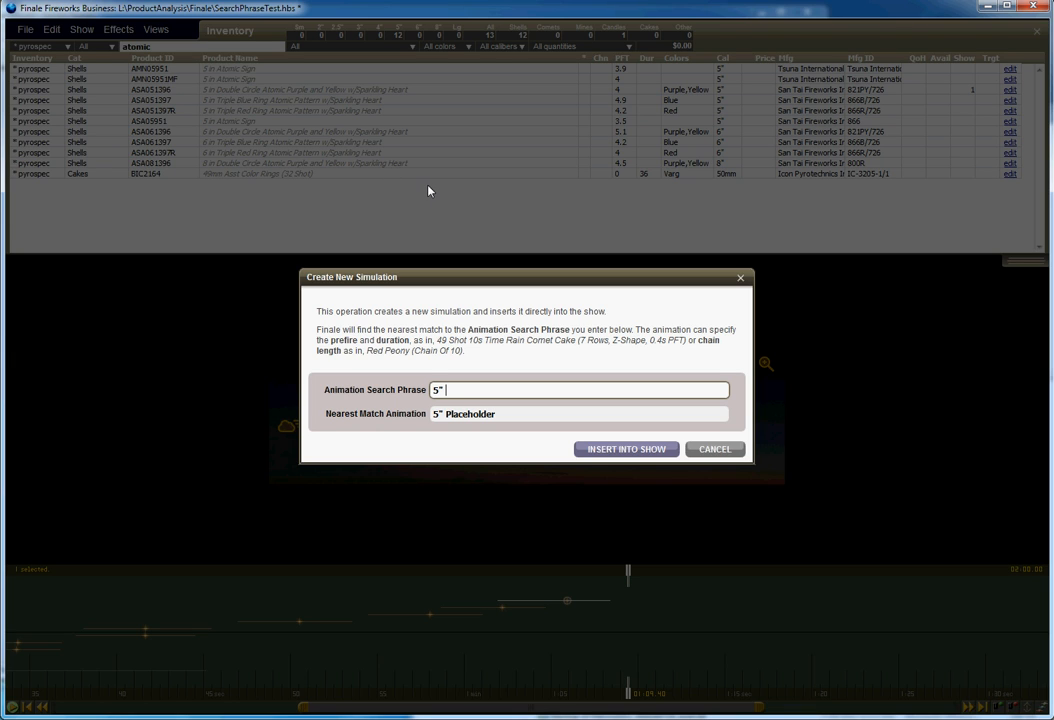
{"action": "type", "text": "5\" purple and yellow"}
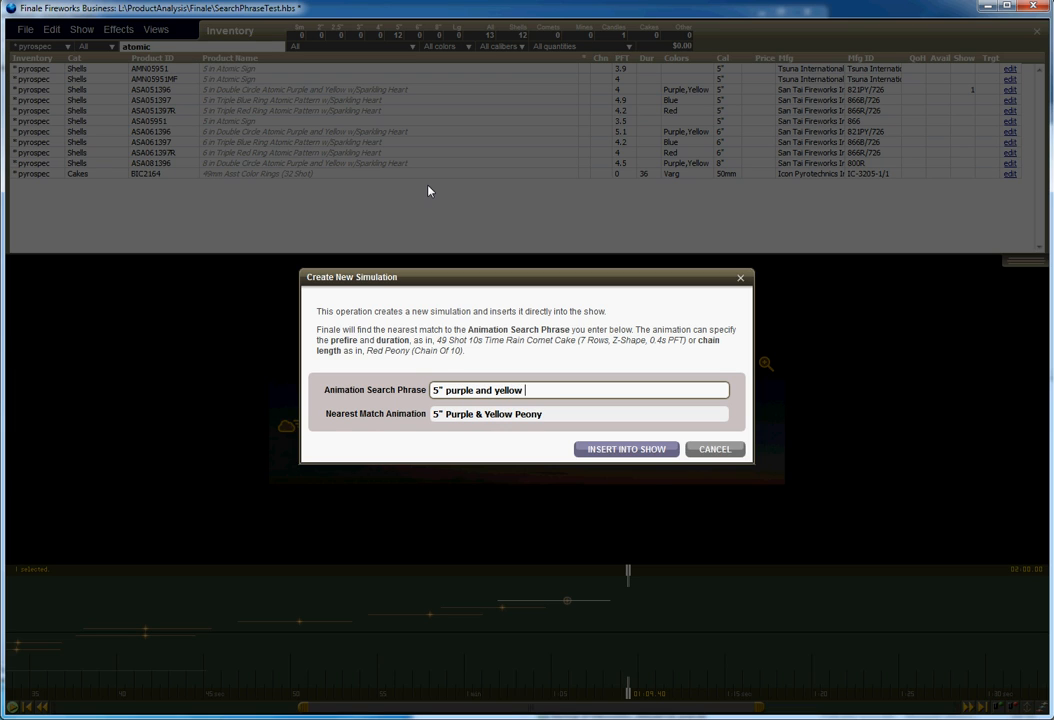
{"action": "type", "text": " atomic ring w/"}
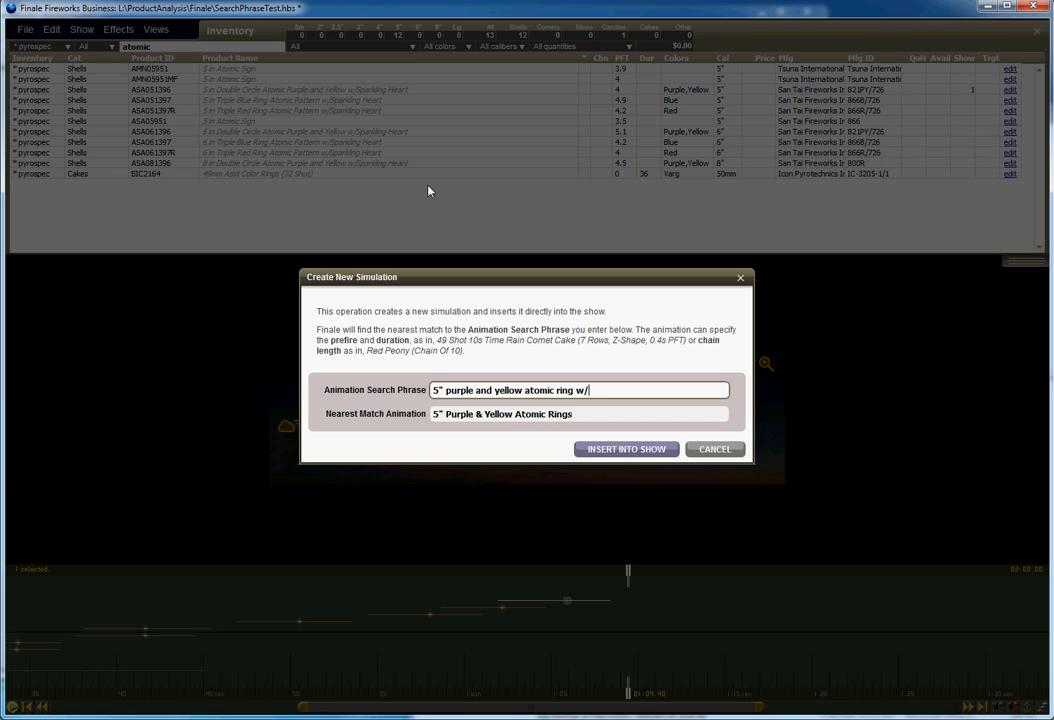
{"action": "type", "text": " glitter p"}
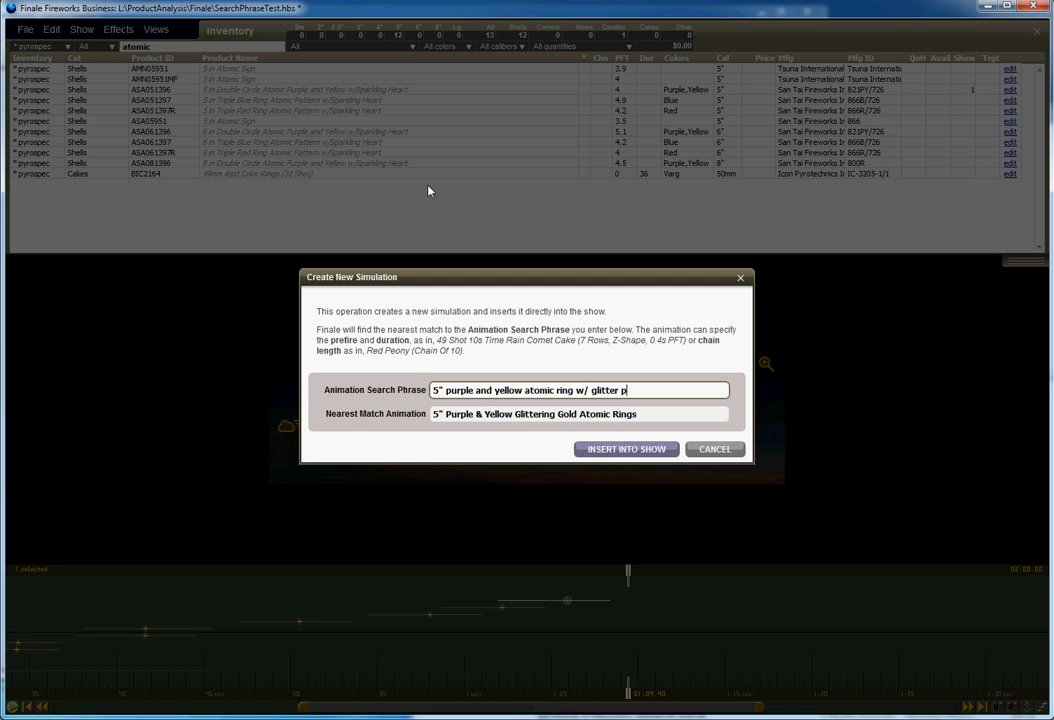
{"action": "type", "text": "istil"}
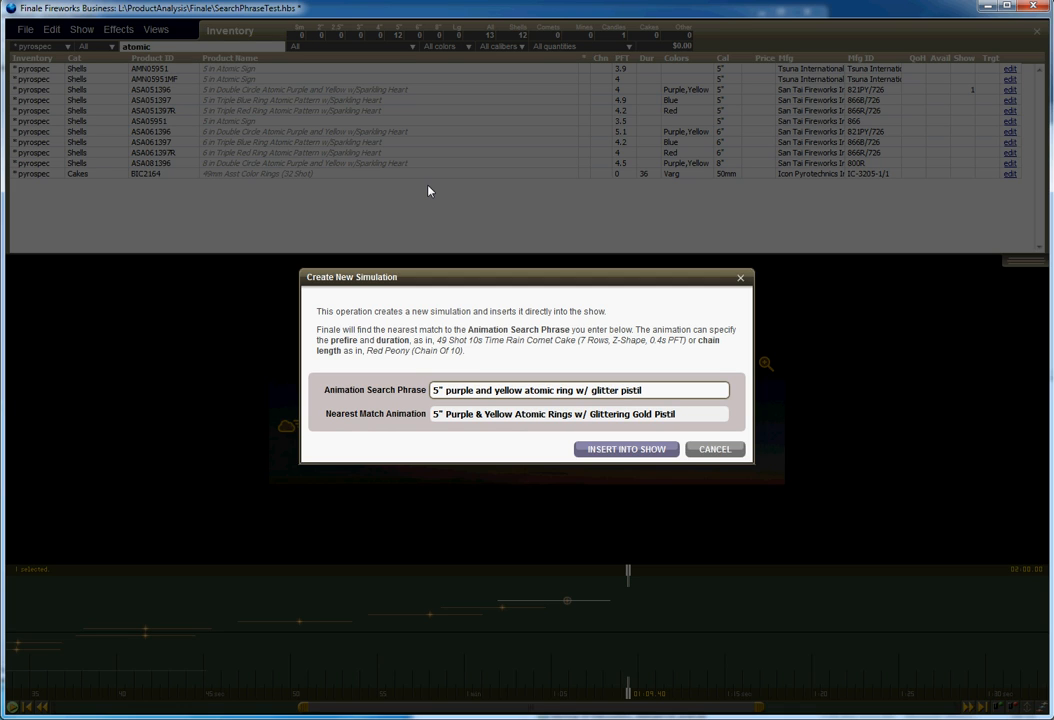
{"action": "left_click", "coordinate": [657, 451]}
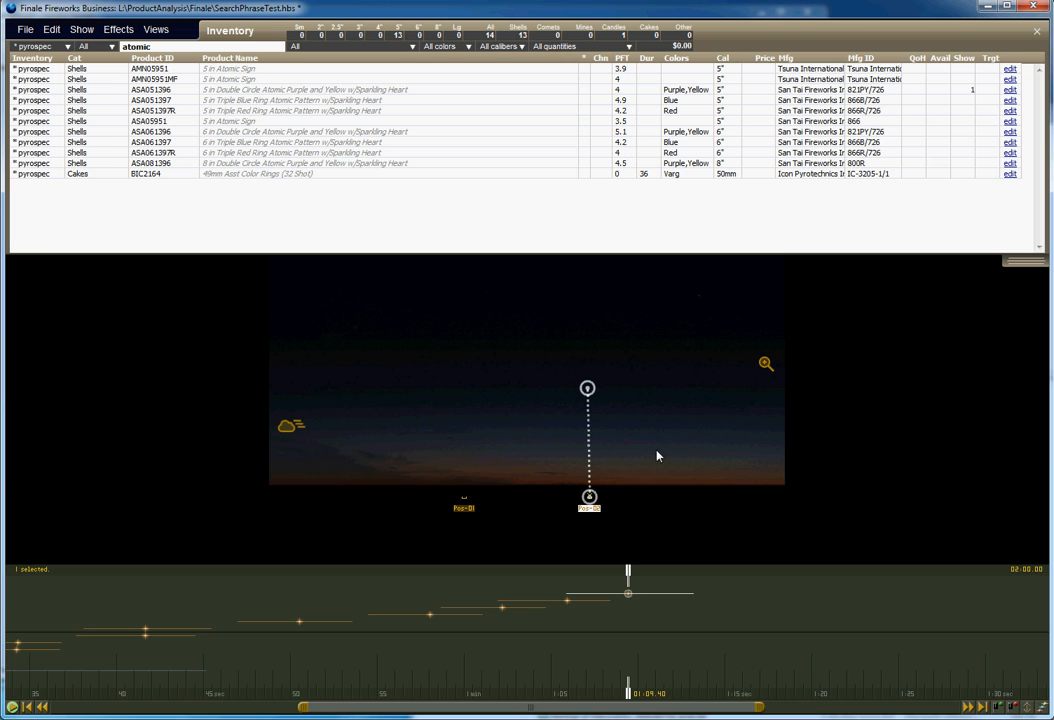
{"action": "mouse_move", "coordinate": [627, 568]}
{"action": "left_mouse_down"}
{"action": "mouse_move", "coordinate": [661, 572]}
{"action": "mouse_move", "coordinate": [634, 601]}
{"action": "mouse_move", "coordinate": [708, 608]}
{"action": "left_mouse_up"}
{"action": "mouse_move", "coordinate": [661, 576]}
{"action": "left_mouse_down"}
{"action": "mouse_move", "coordinate": [717, 582]}
{"action": "mouse_move", "coordinate": [702, 578]}
{"action": "left_mouse_up"}
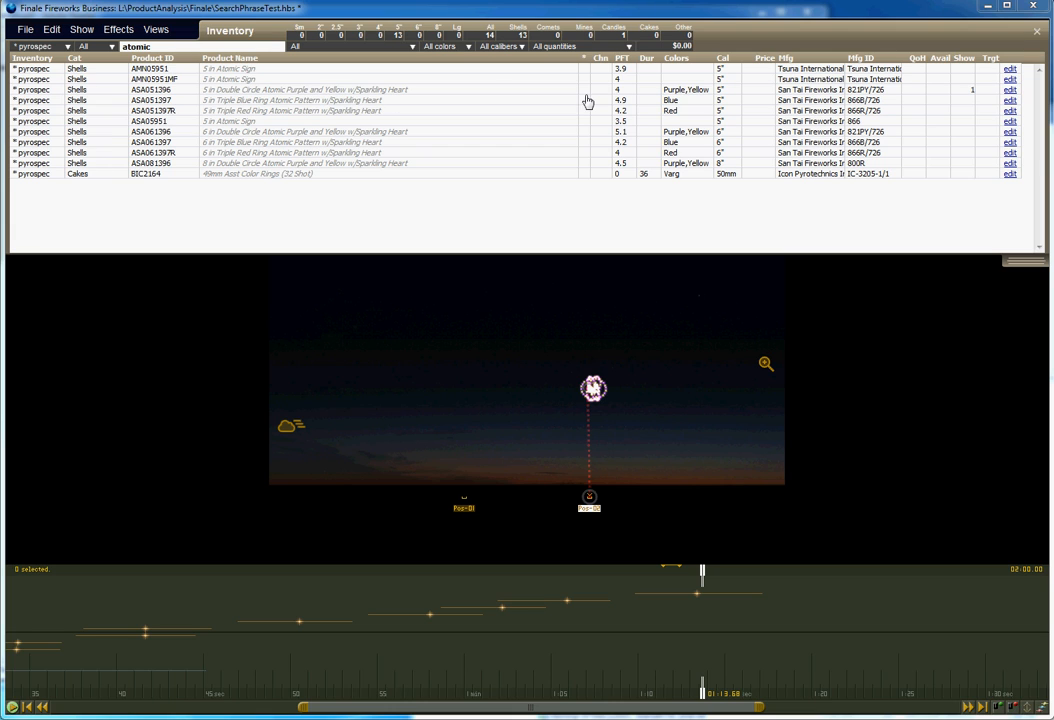
Set the Double Circle Atomic product's search phrase to 5" Purple and Yellow Atomic Rings w/ glittering pistil and save.
{"action": "left_click", "coordinate": [1009, 90]}
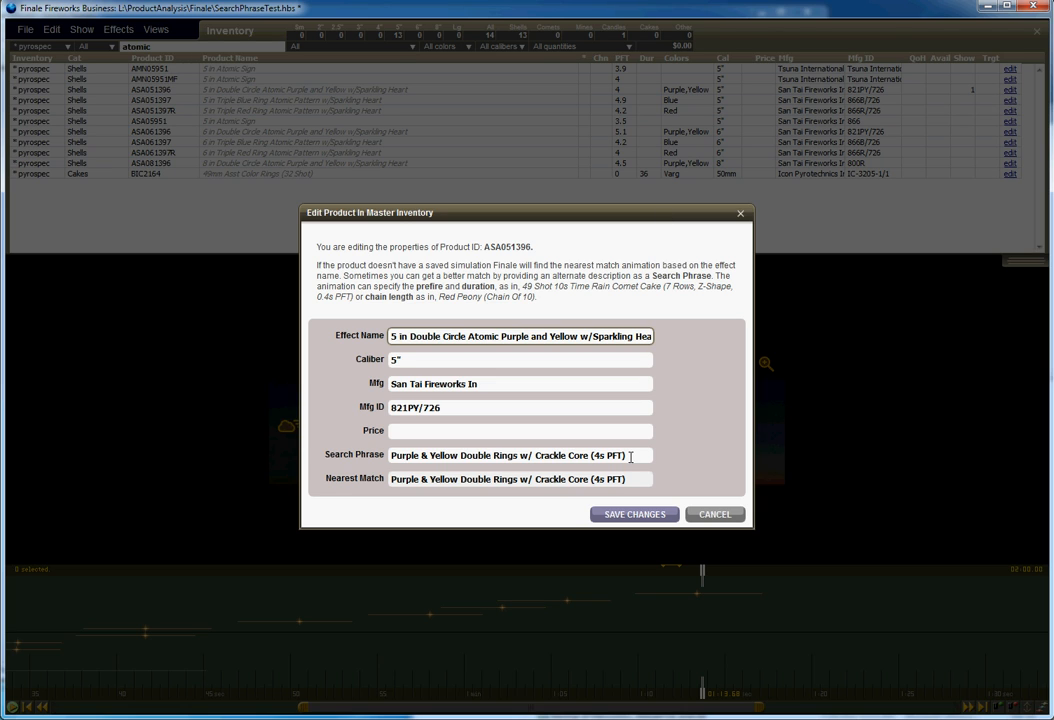
{"action": "left_click_drag", "start_coordinate": [632, 457], "coordinate": [330, 457]}
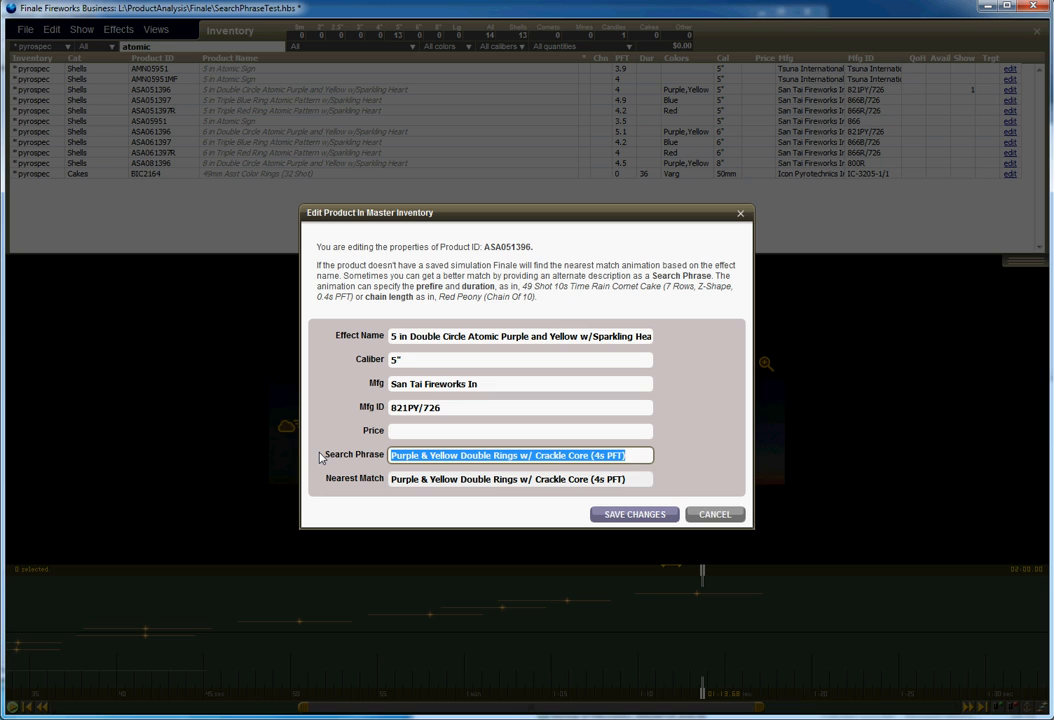
{"action": "type", "text": "5"}
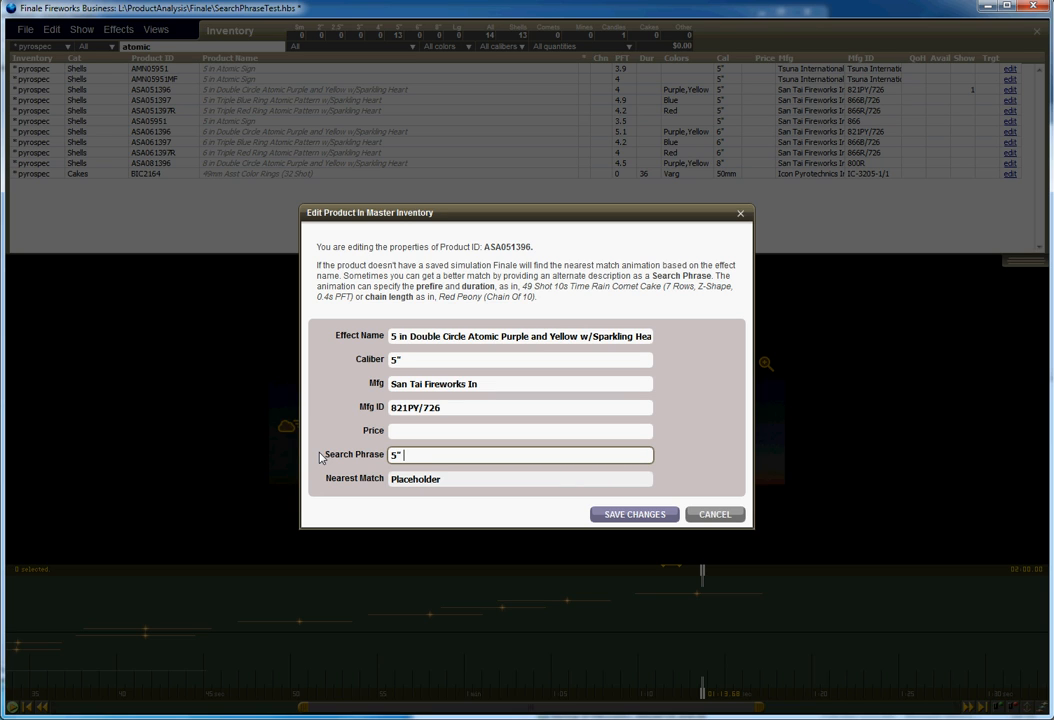
{"action": "type", "text": "\" Purpl"}
{"action": "type", "text": "e and ye"}
{"action": "type", "text": "ellow"}
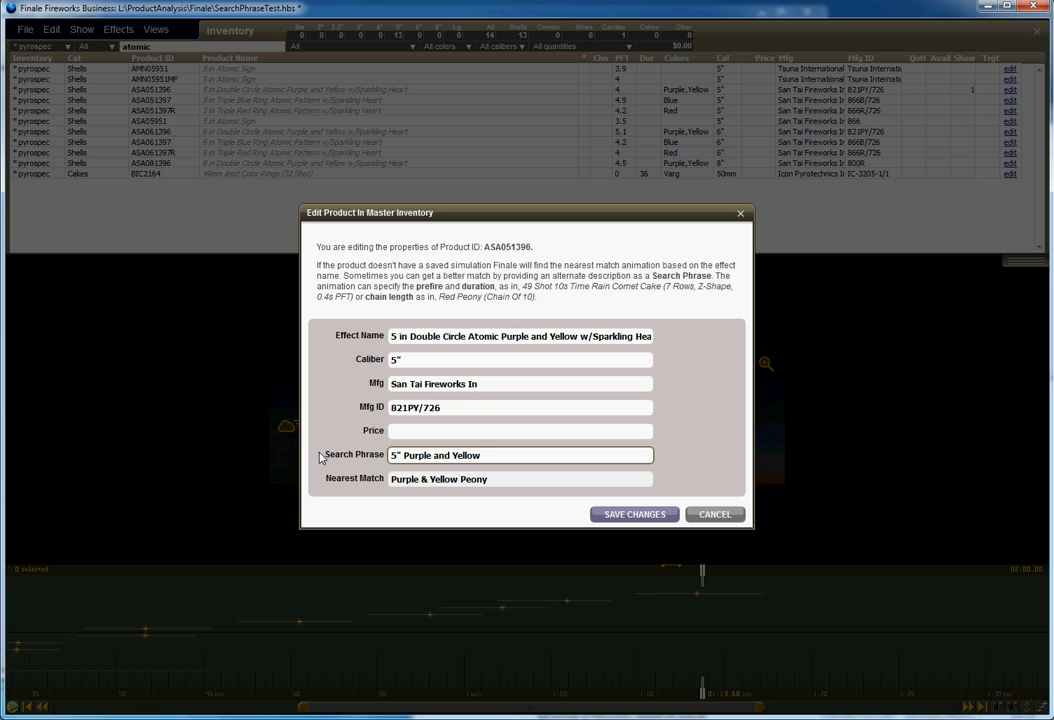
{"action": "type", "text": " Atomic Rings"}
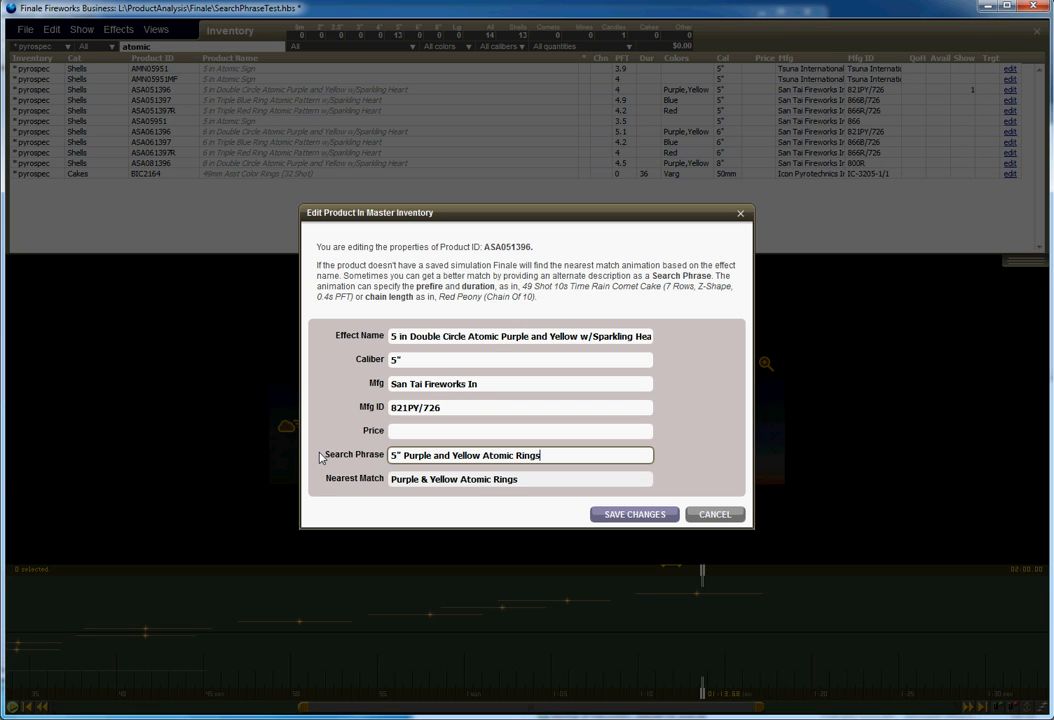
{"action": "type", "text": " w/ glittering pis"}
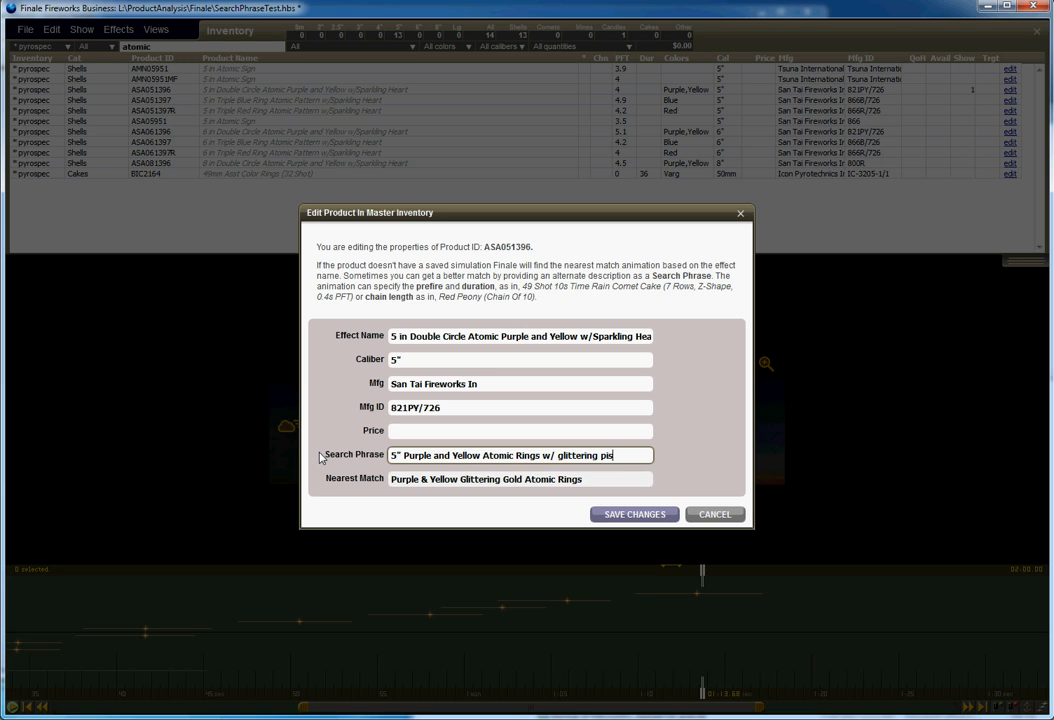
{"action": "type", "text": "til"}
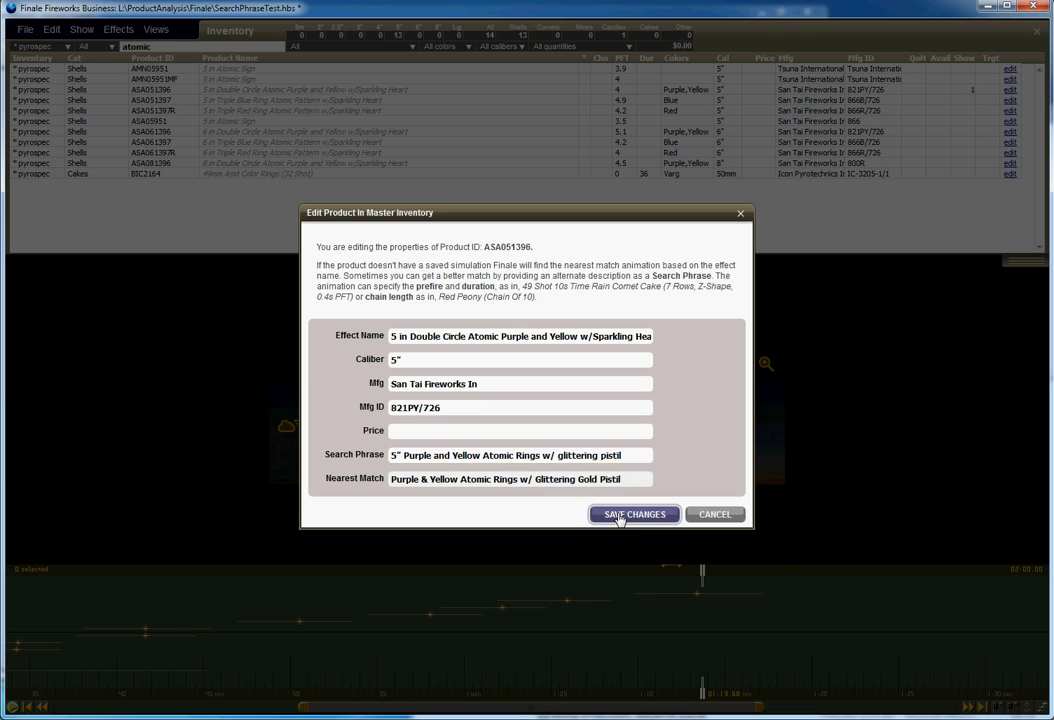
{"action": "left_click", "coordinate": [617, 516]}
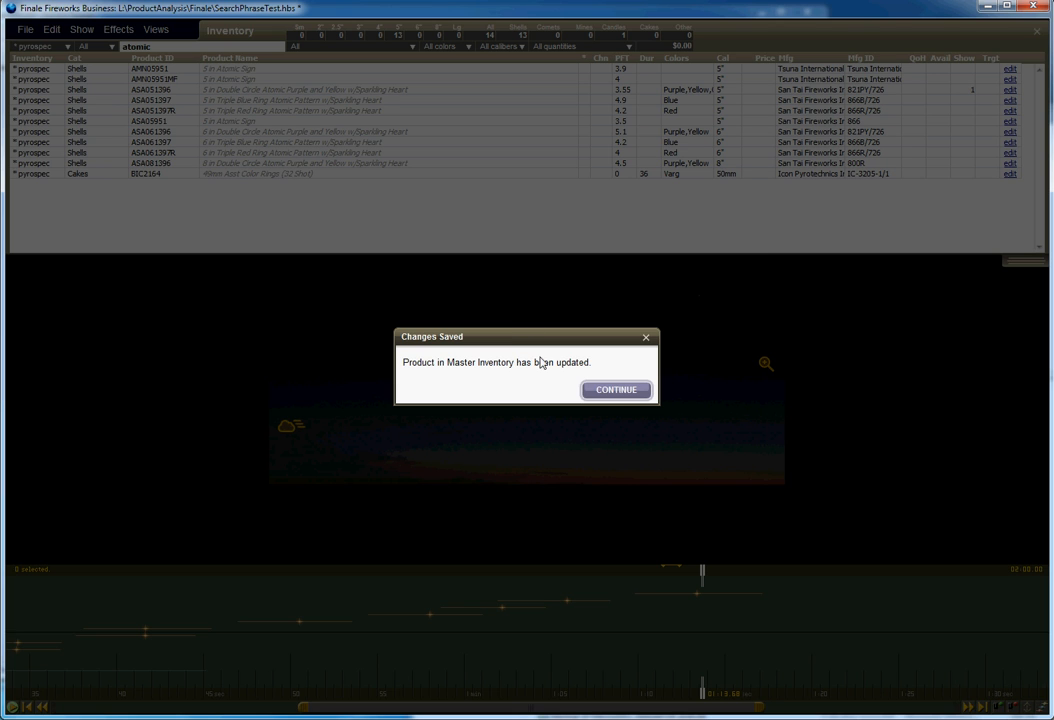
{"action": "left_click", "coordinate": [606, 398]}
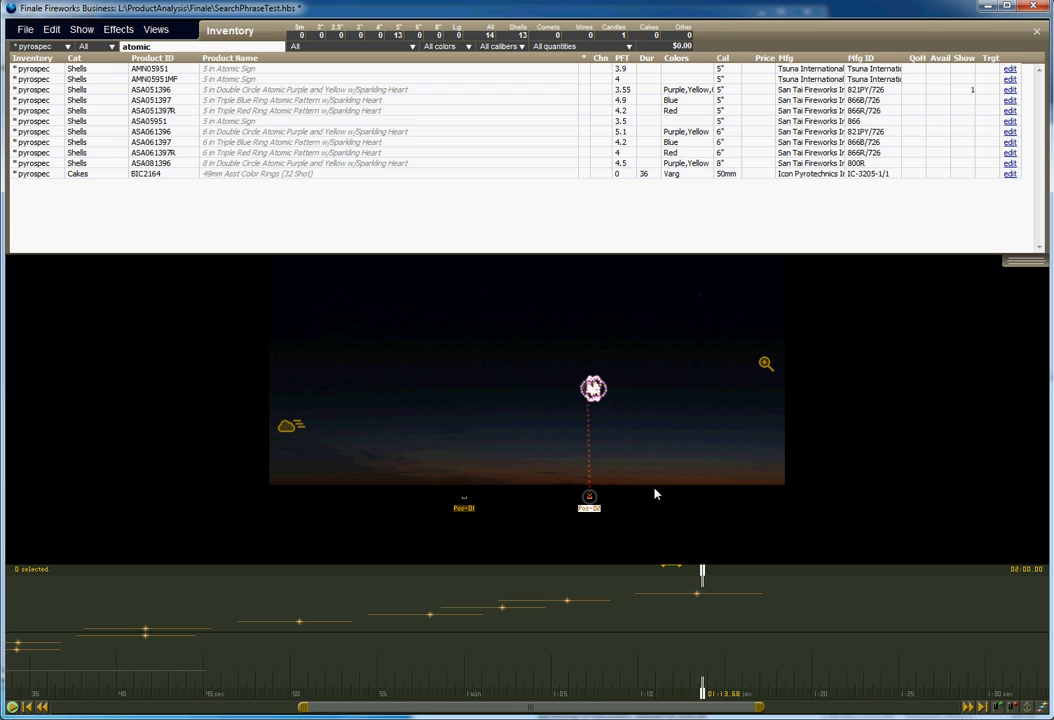
Add the 5 in Double Circle Atomic Purple and Yellow shell to the show again to preview its updated simulation.
{"action": "left_click_drag", "start_coordinate": [705, 572], "coordinate": [790, 572]}
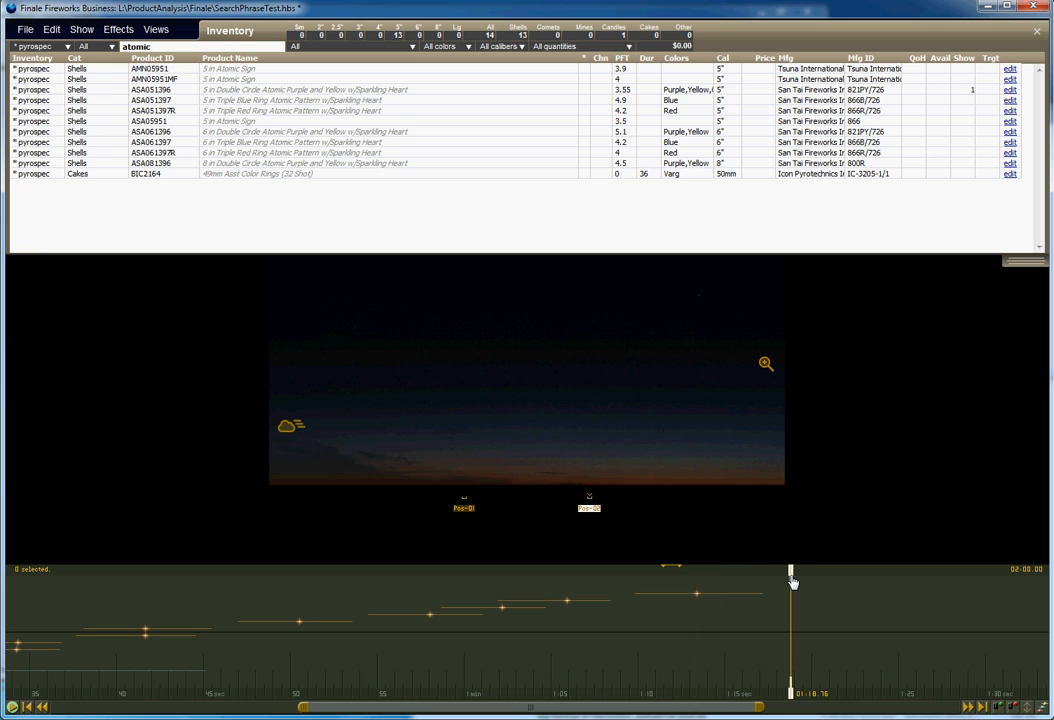
{"action": "left_click", "coordinate": [293, 92]}
{"action": "key", "text": "space"}
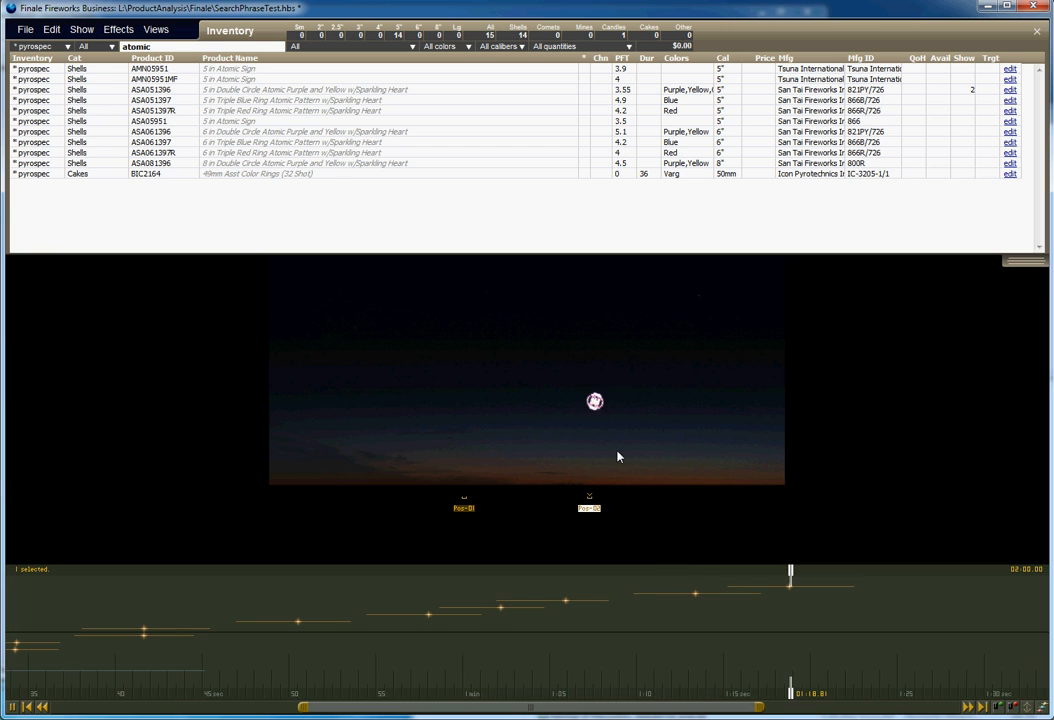